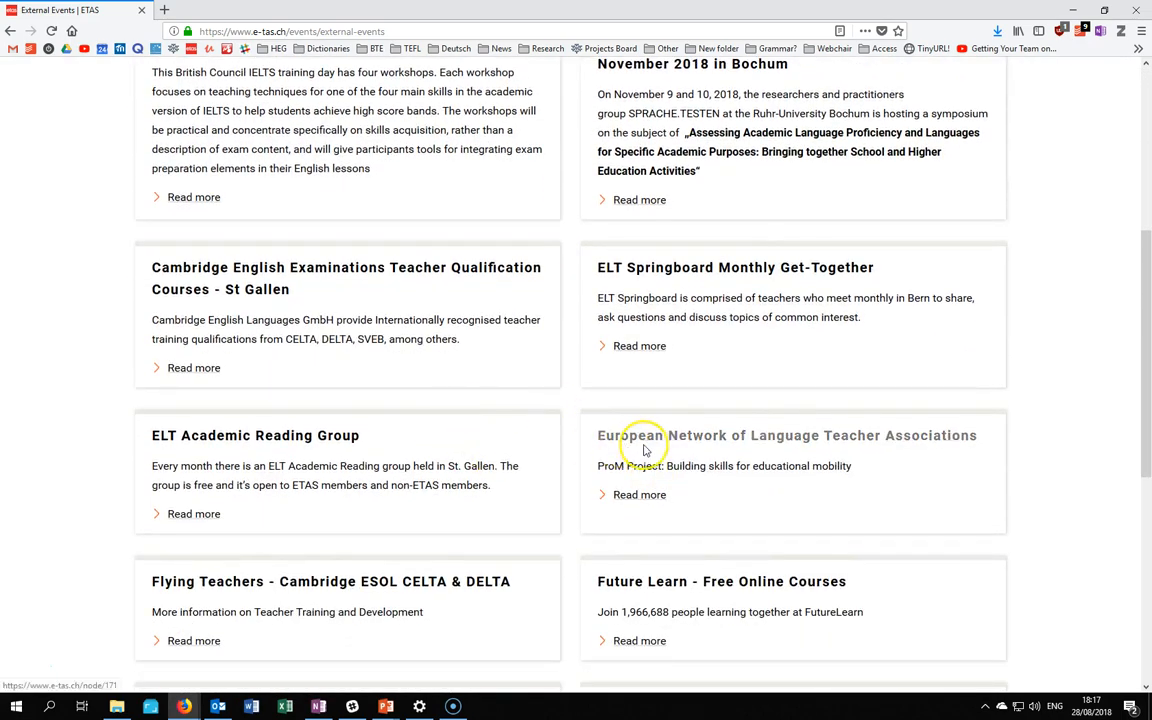
Step: Open the British Council IELTS training day event from the external events list and review its full description
scroll(484, 356, "up", 1)
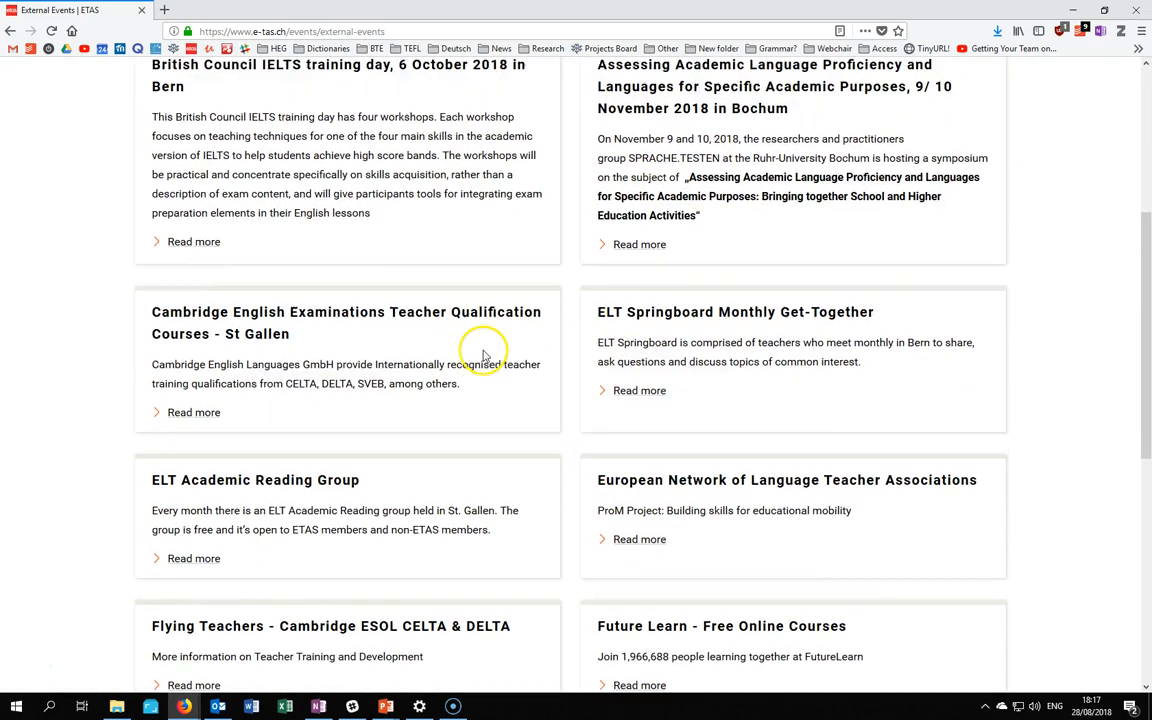
scroll(484, 356, "up", 4)
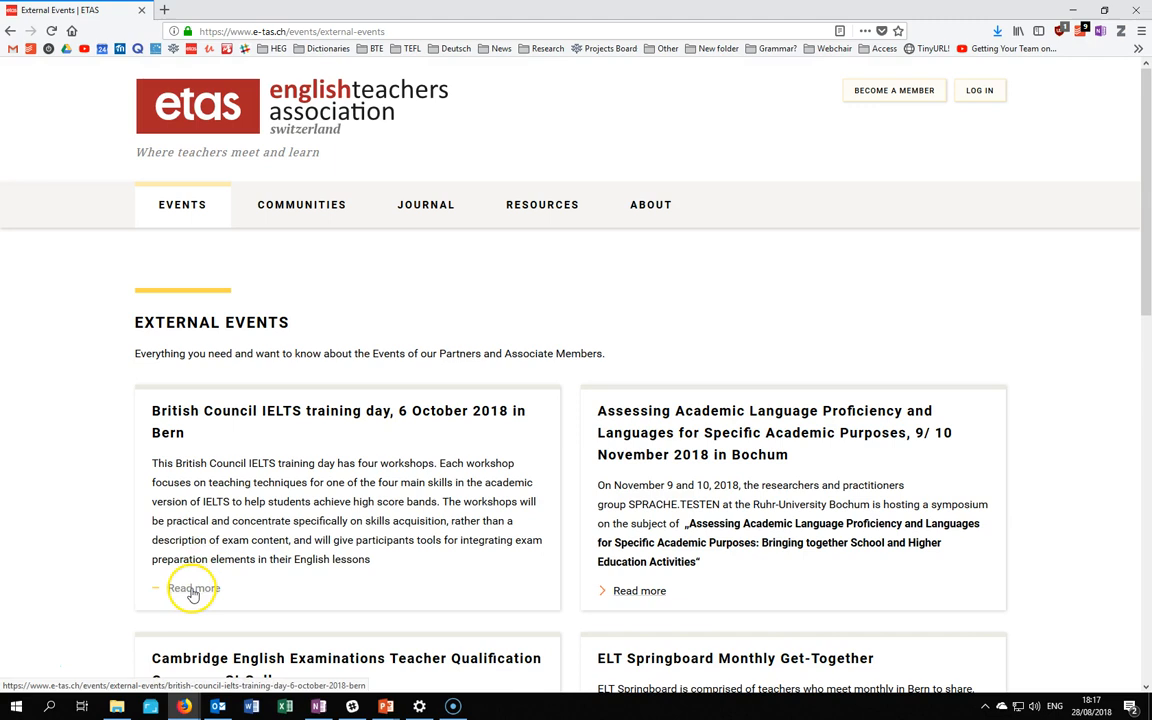
left_click(327, 413)
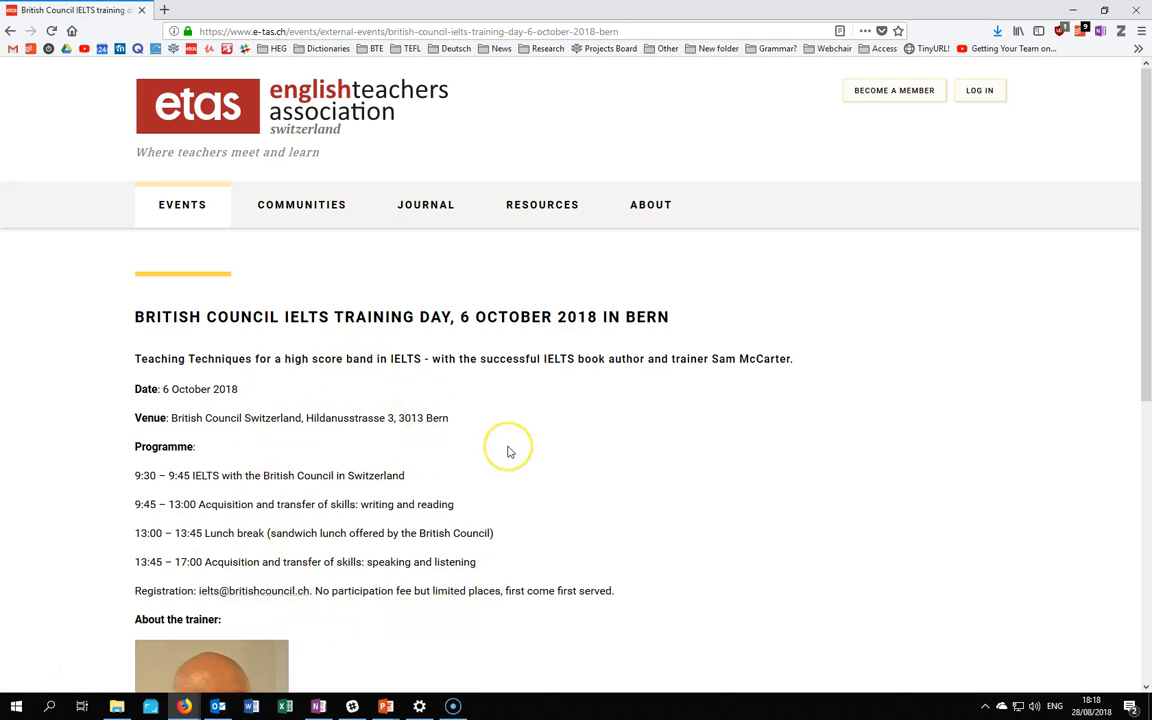
scroll(507, 450, "down", 1)
scroll(507, 452, "down", 2)
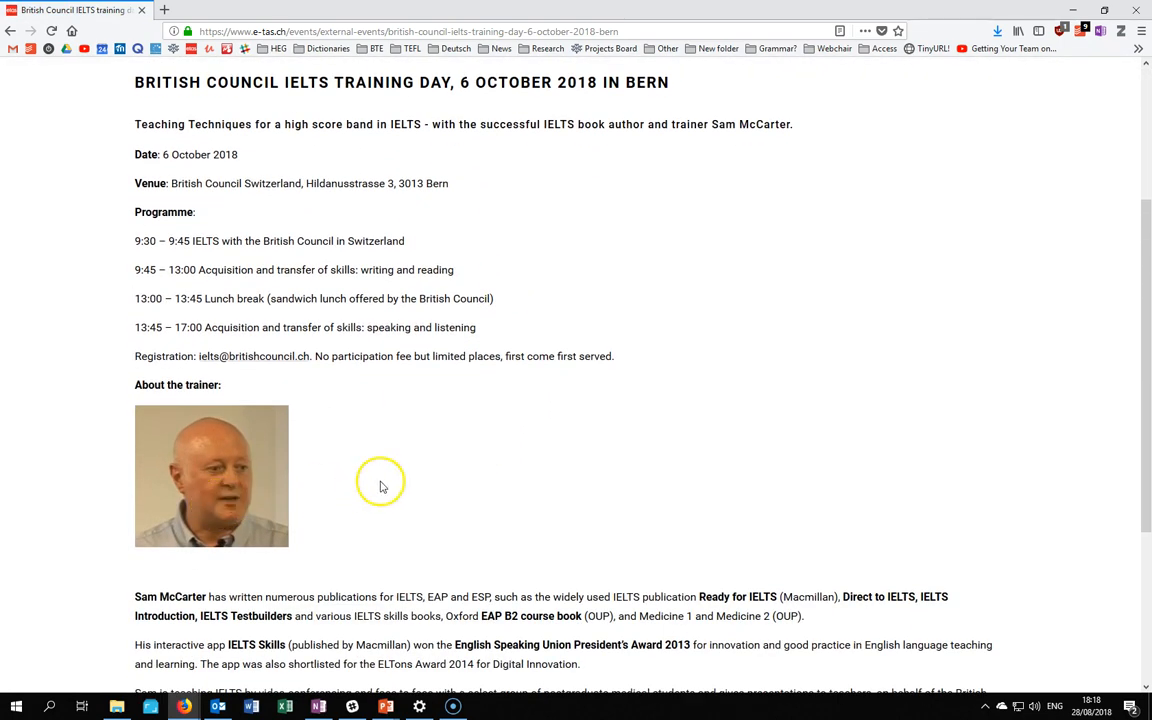
scroll(380, 487, "down", 2)
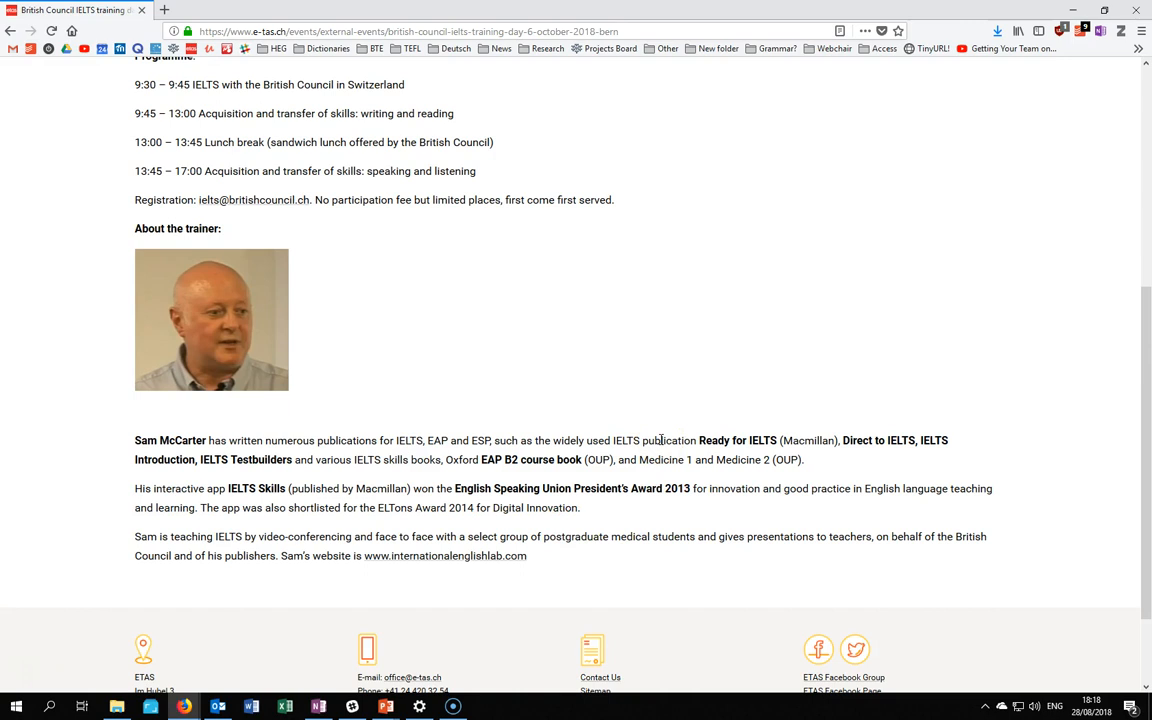
scroll(660, 440, "up", 5)
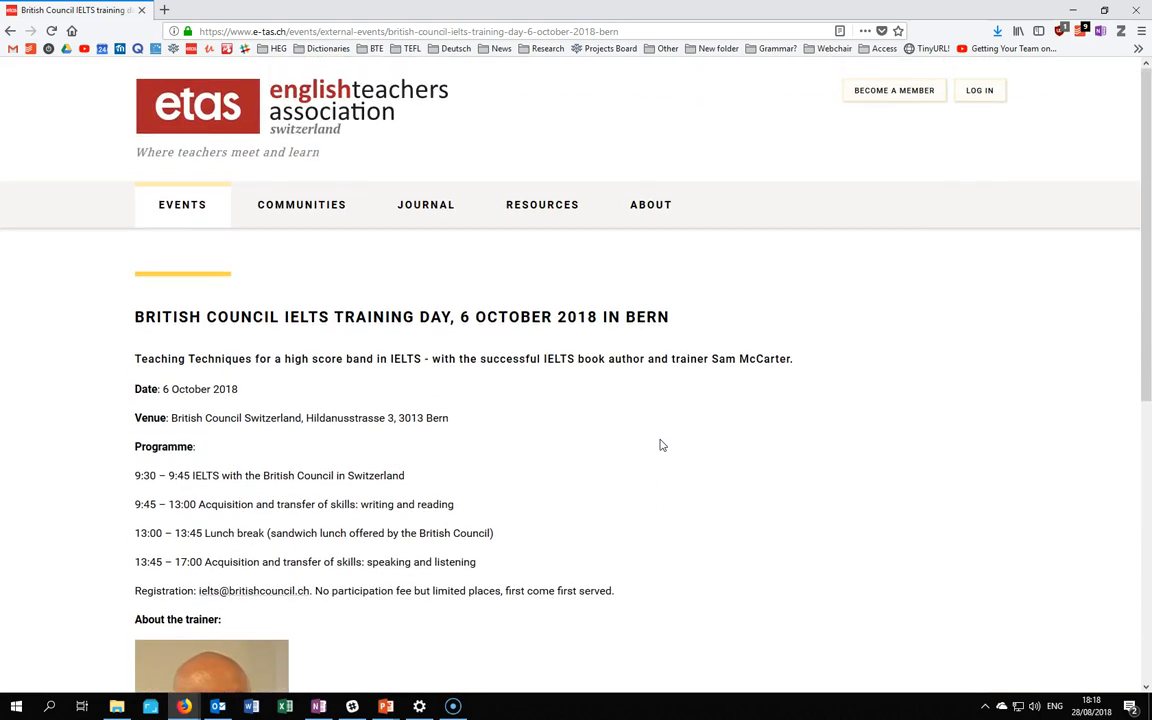
key("alt+Tab")
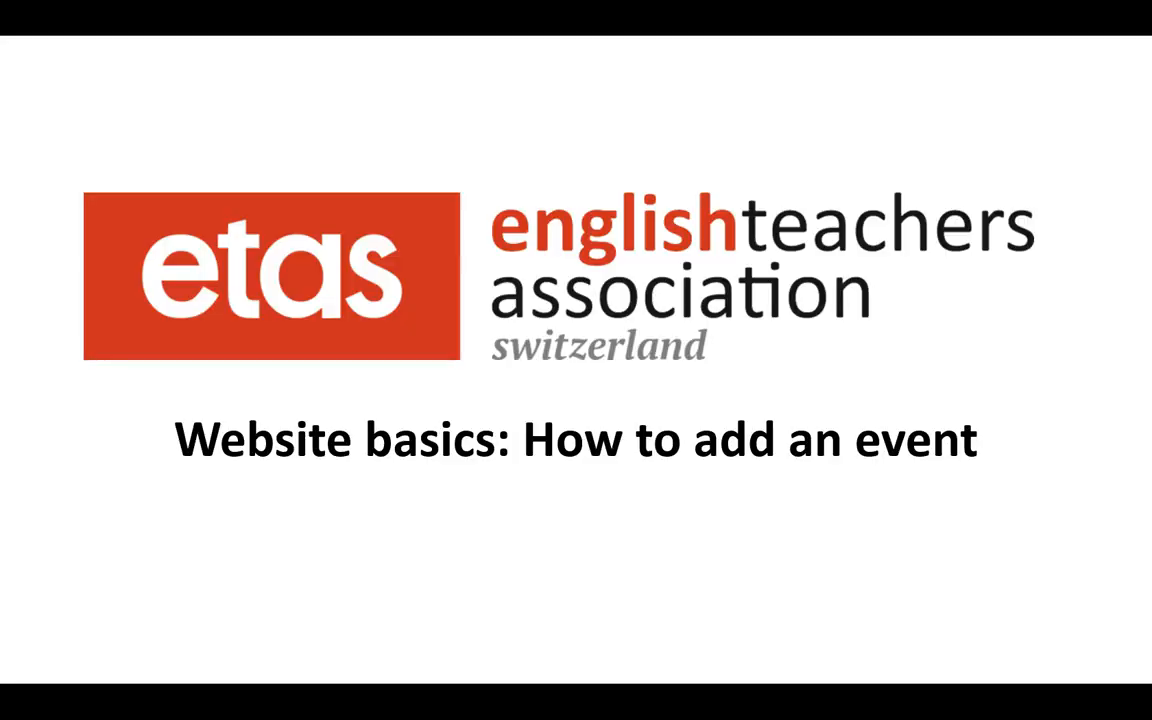
key("Right")
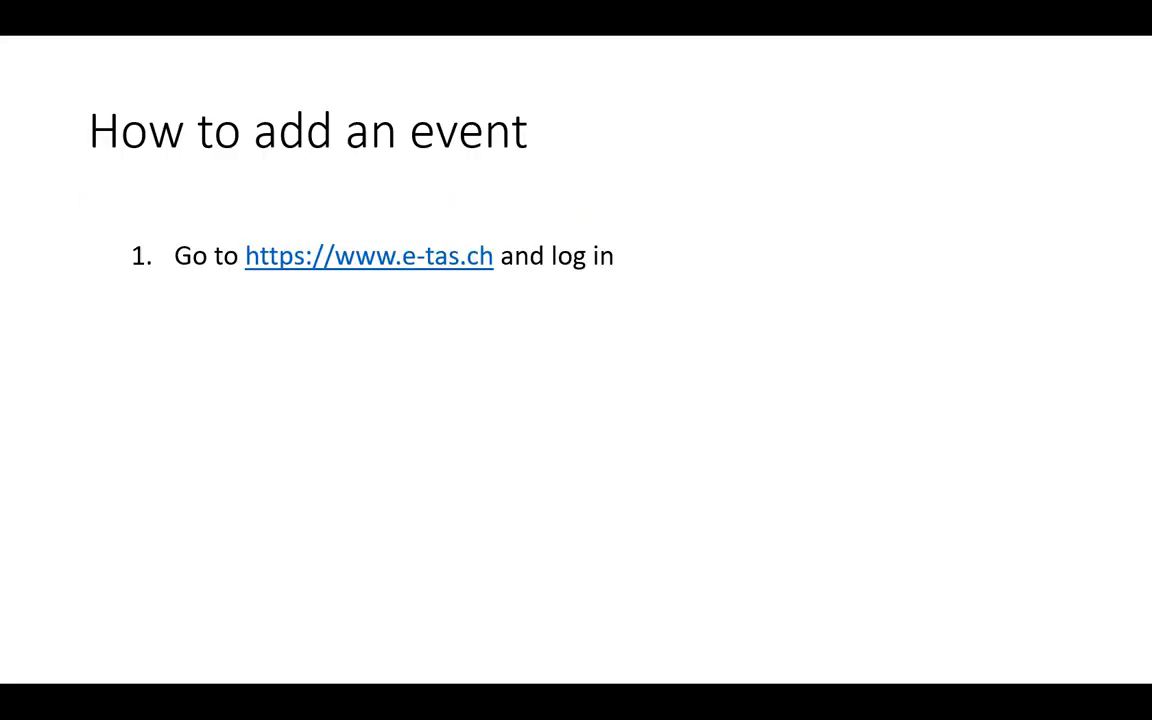
key("Right")
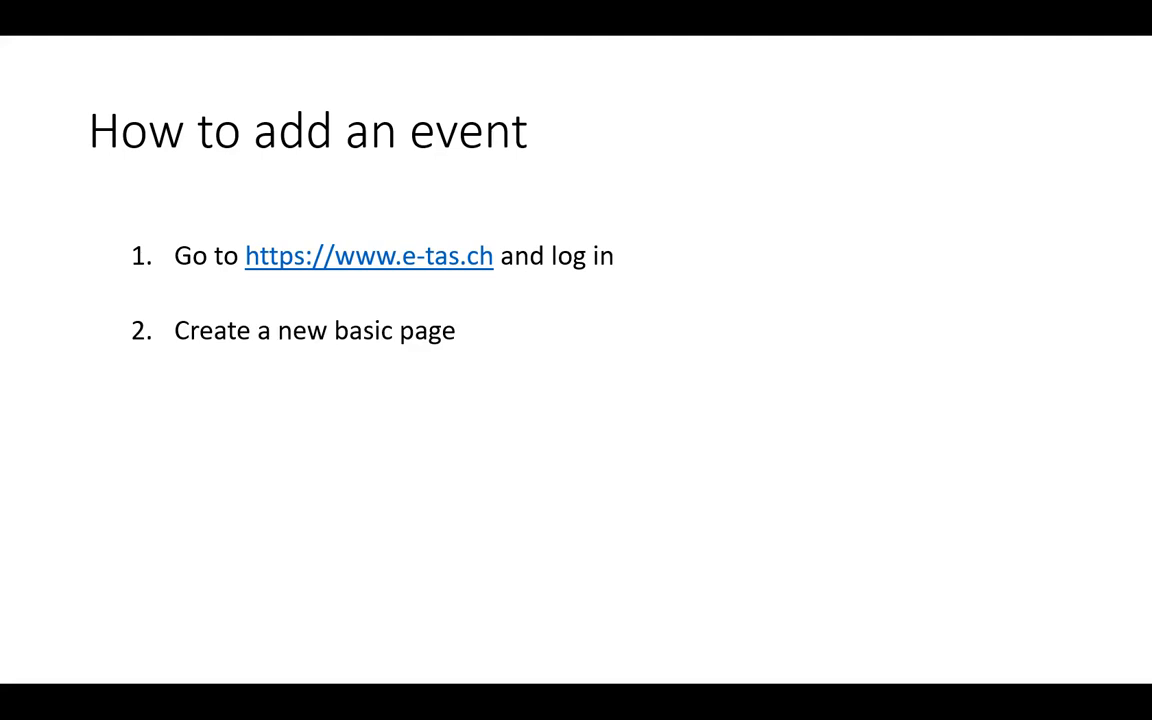
key("Right")
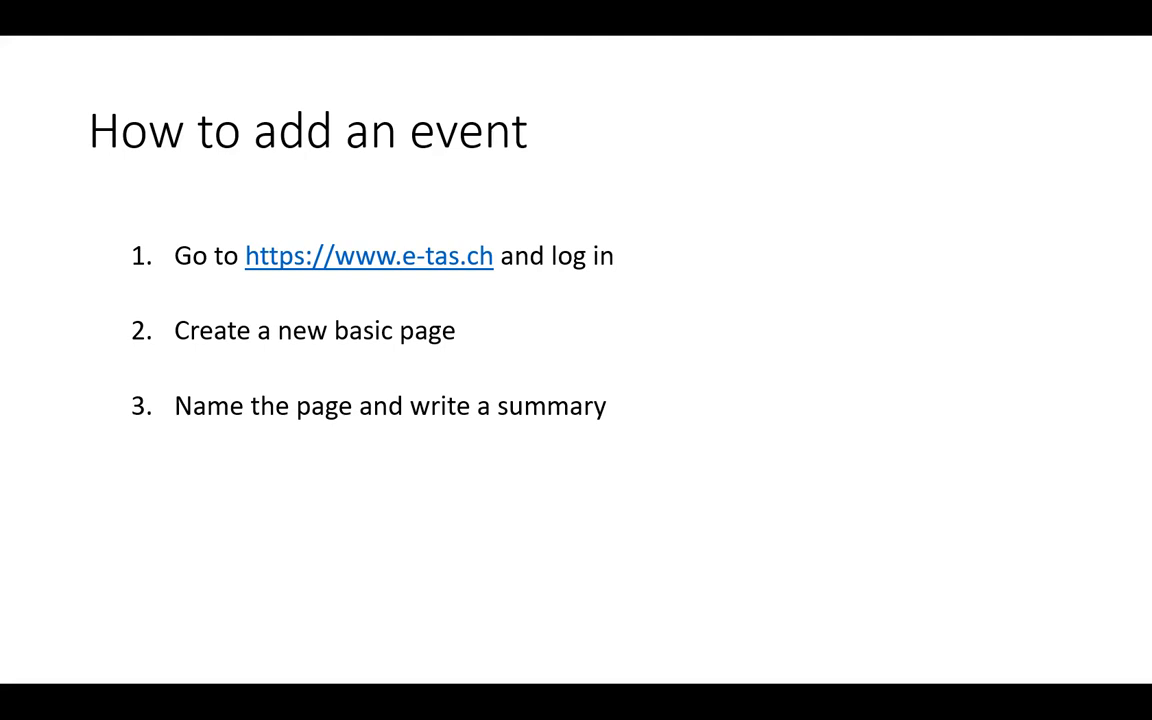
key("Right")
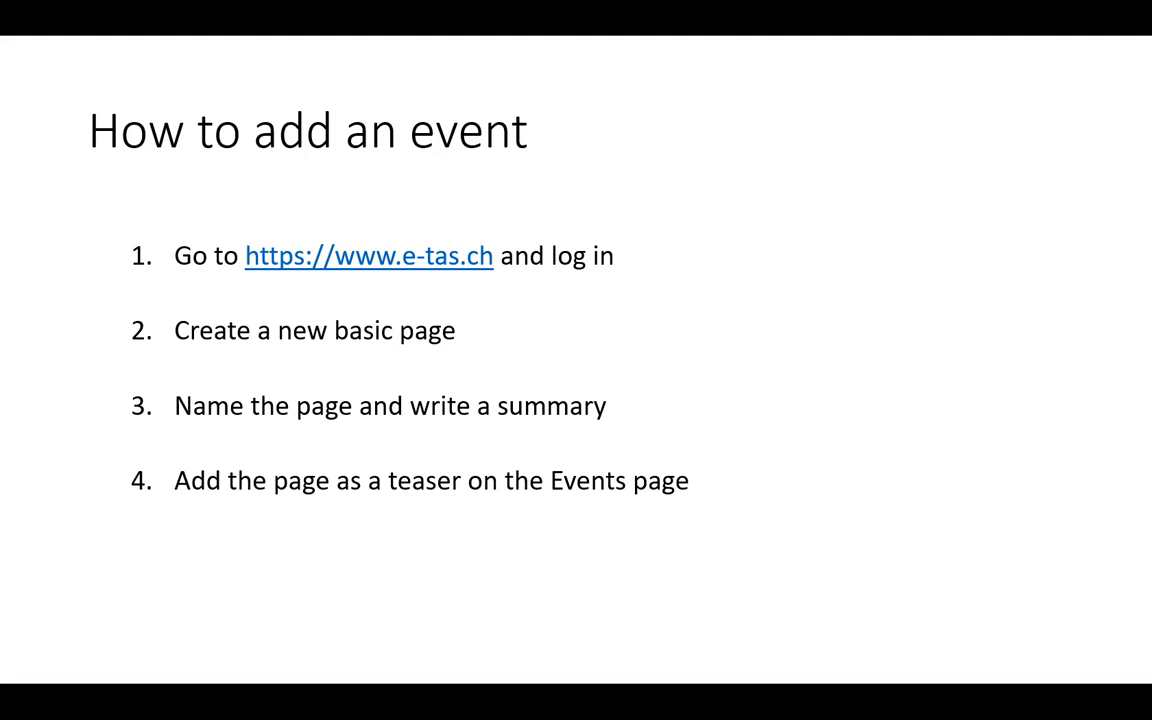
key("Right")
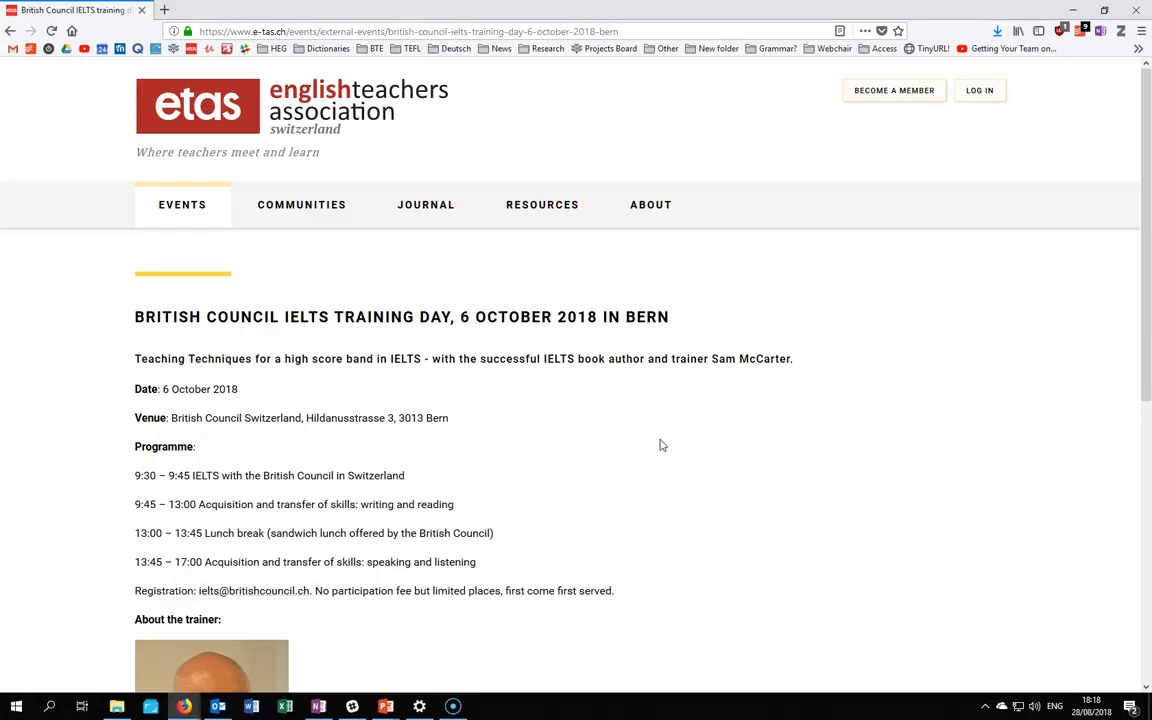
Step: Log in to the ETAS website with the saved username and account password
left_click(680, 422)
left_click(974, 93)
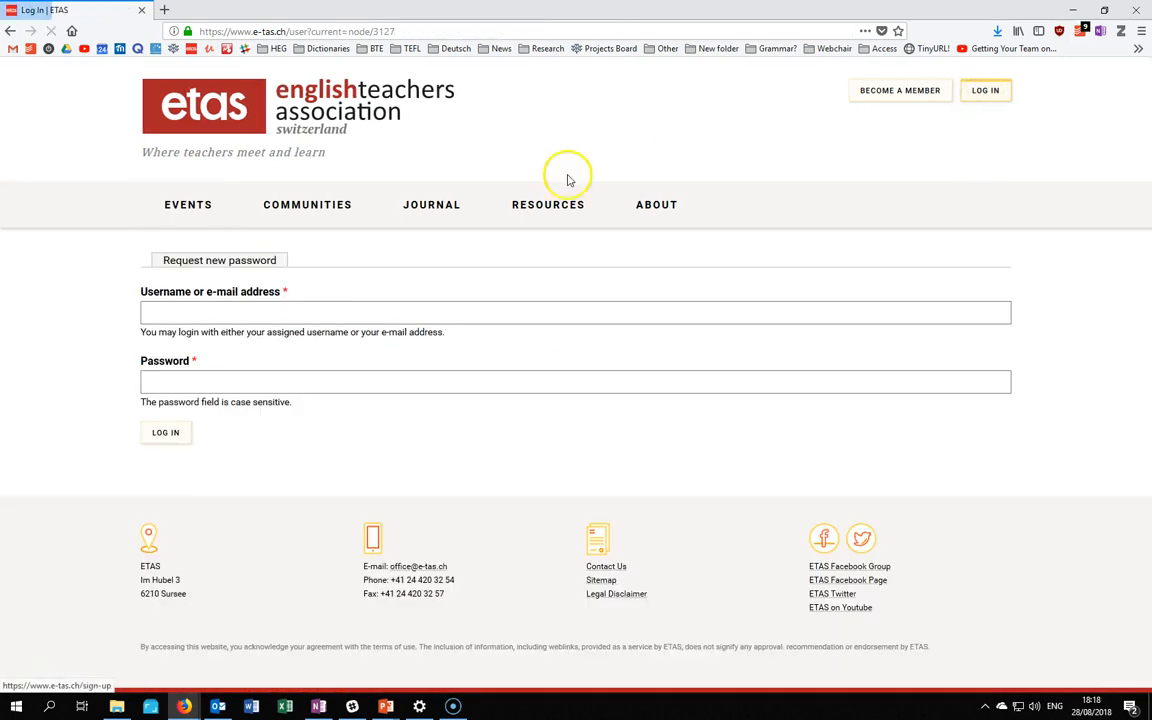
left_click(226, 313)
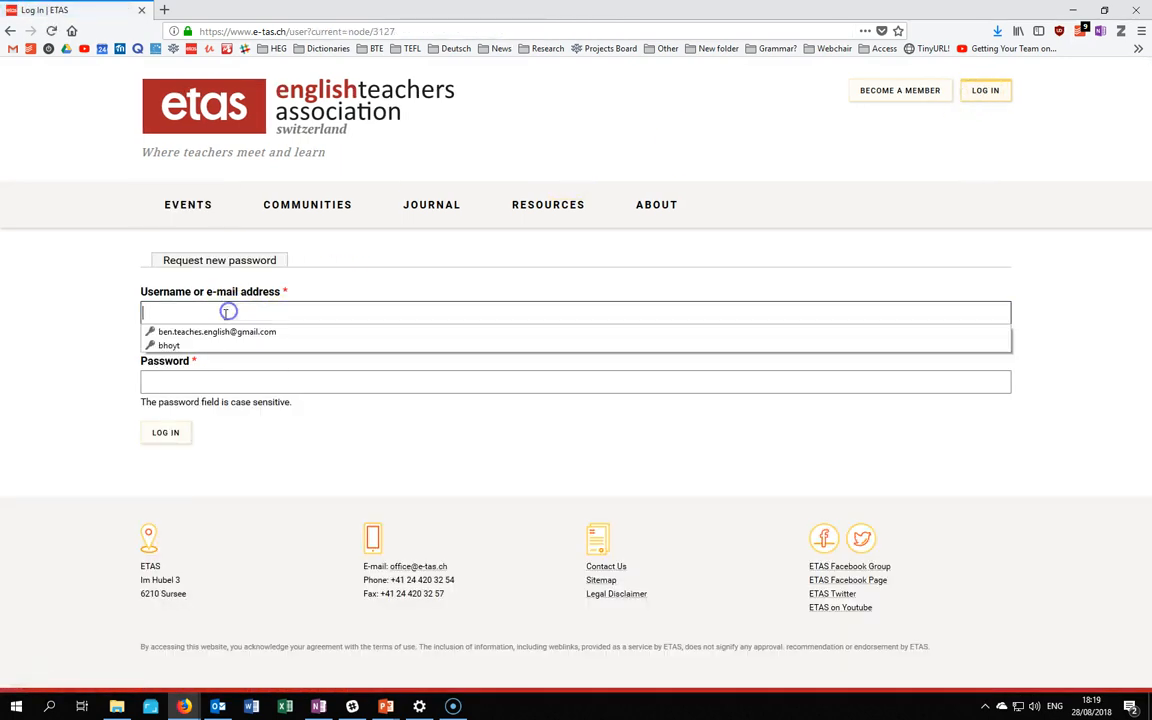
left_click(185, 346)
left_click(167, 434)
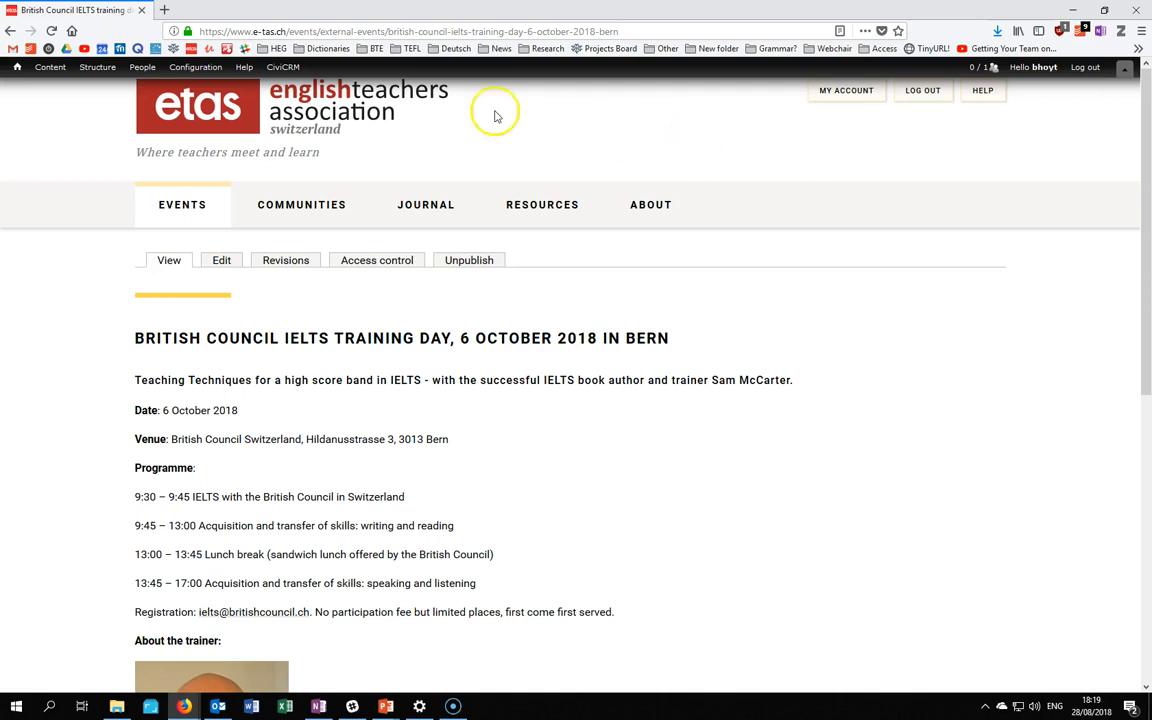
Step: Start creating new content of the type Basic Page
mouse_move(52, 70)
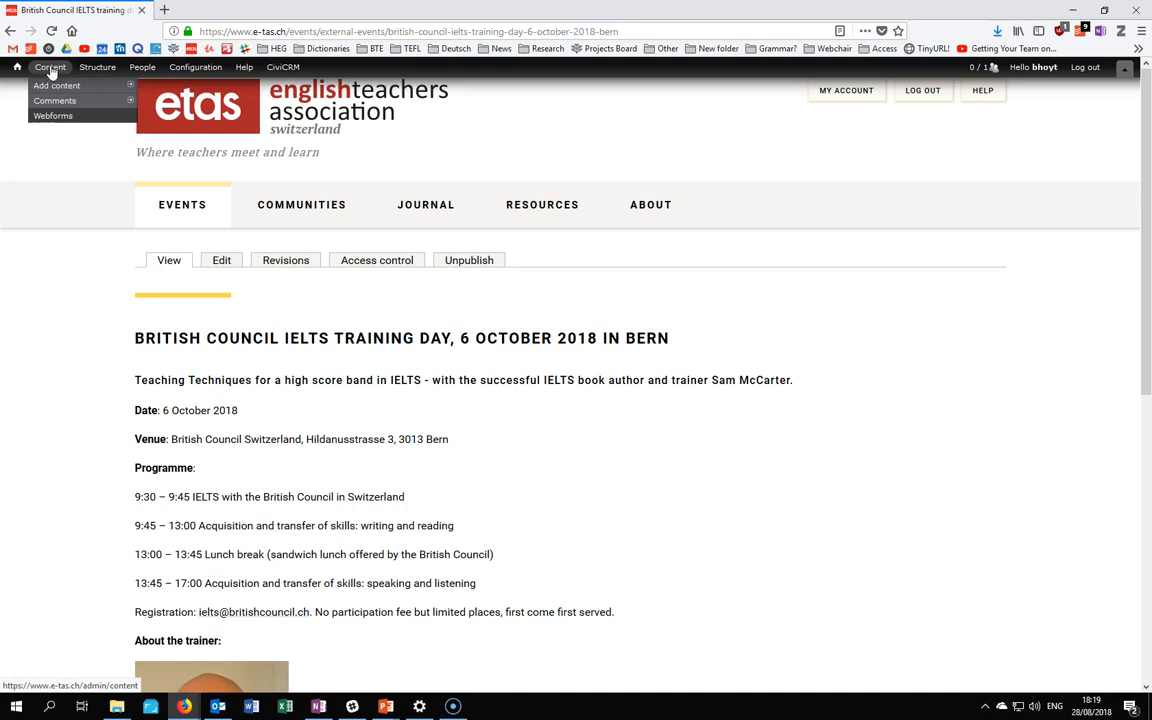
mouse_move(85, 90)
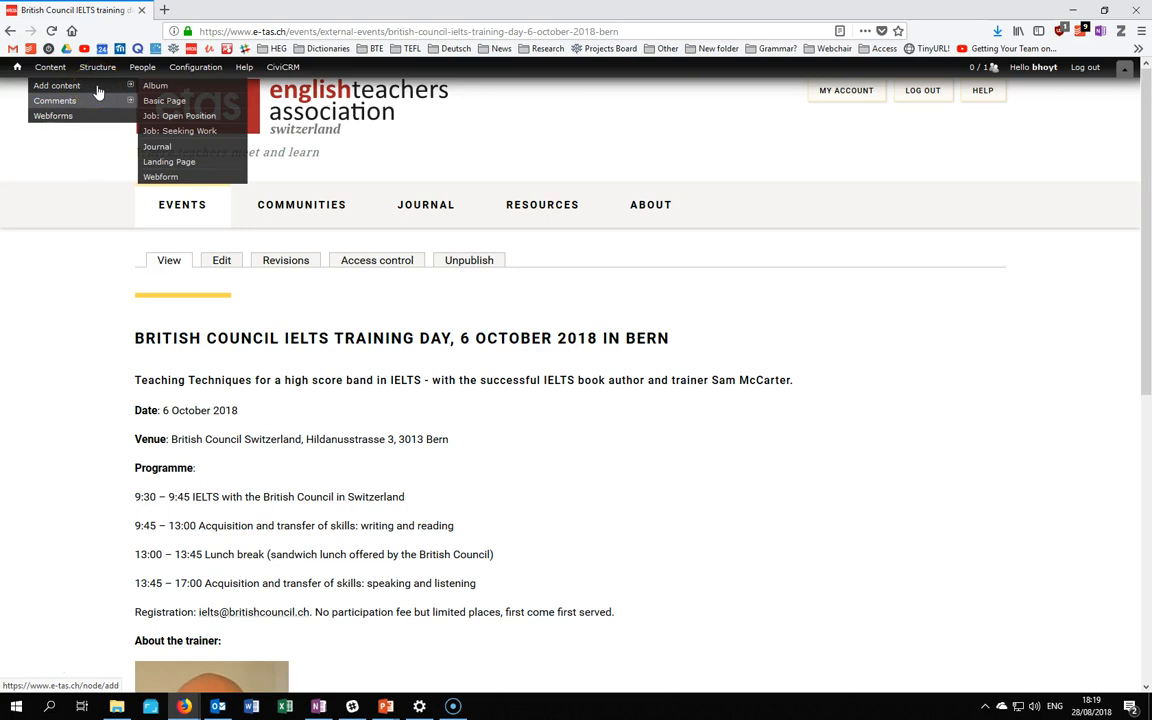
left_click(199, 103)
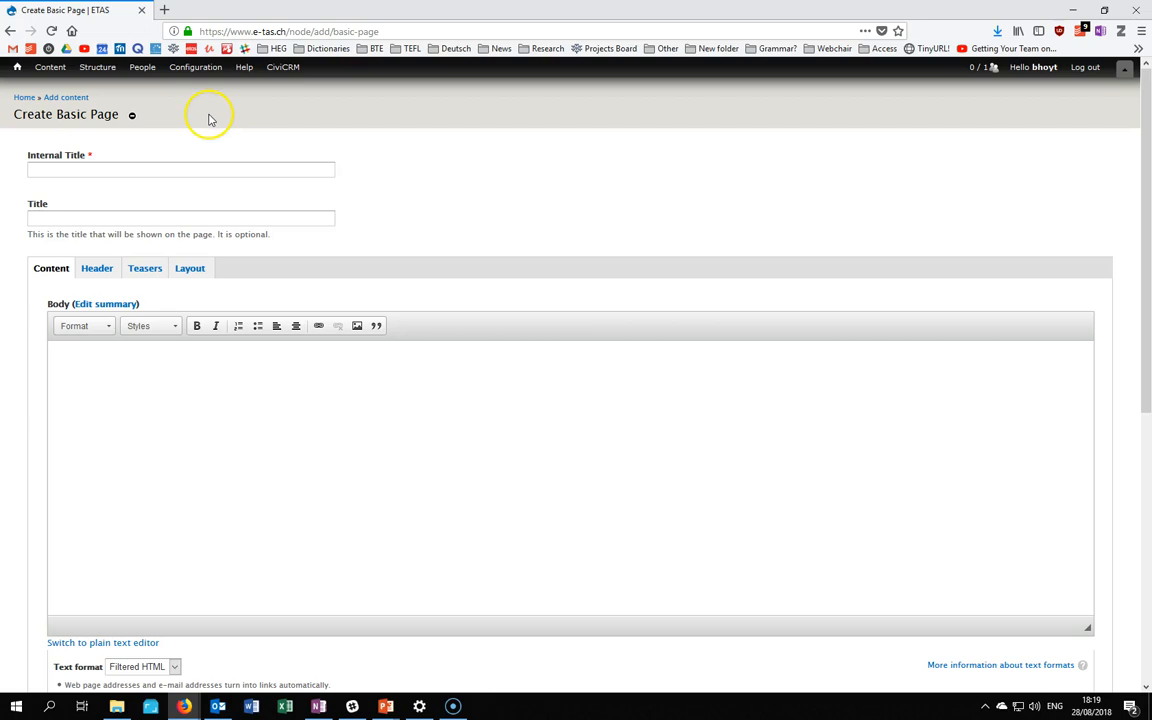
Step: Set both the Internal Title and the Title to "Bern - 28 August - Website demo"
left_click(218, 167)
left_click(218, 167)
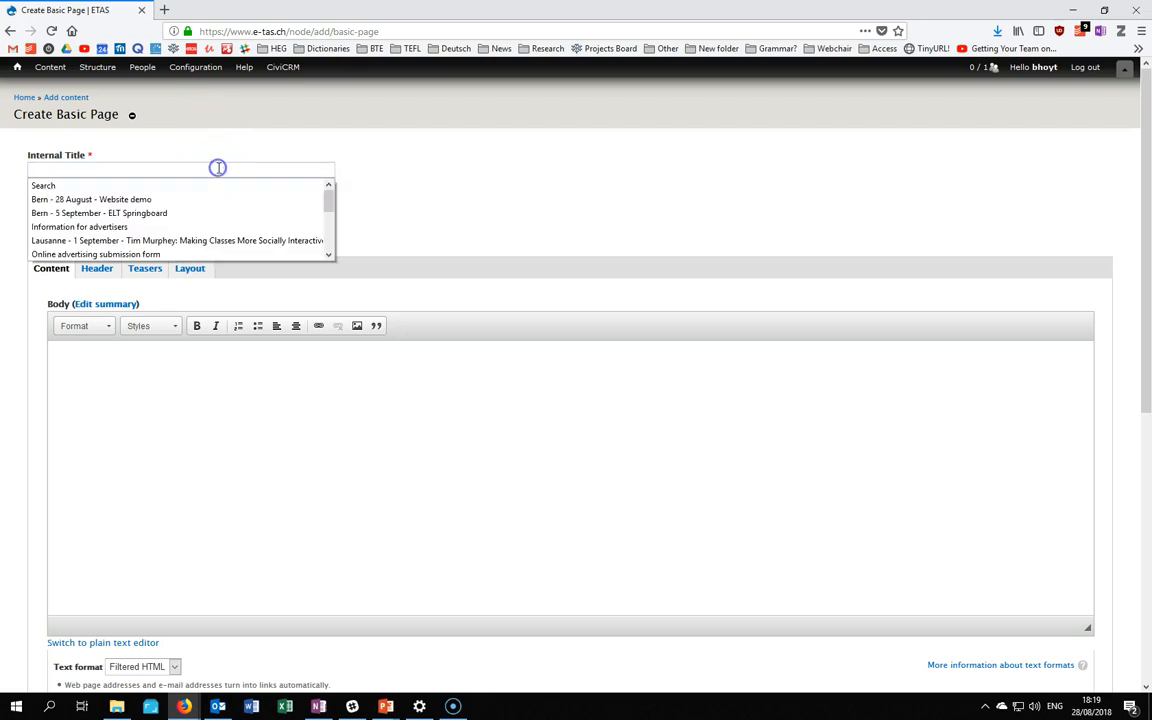
left_click(203, 198)
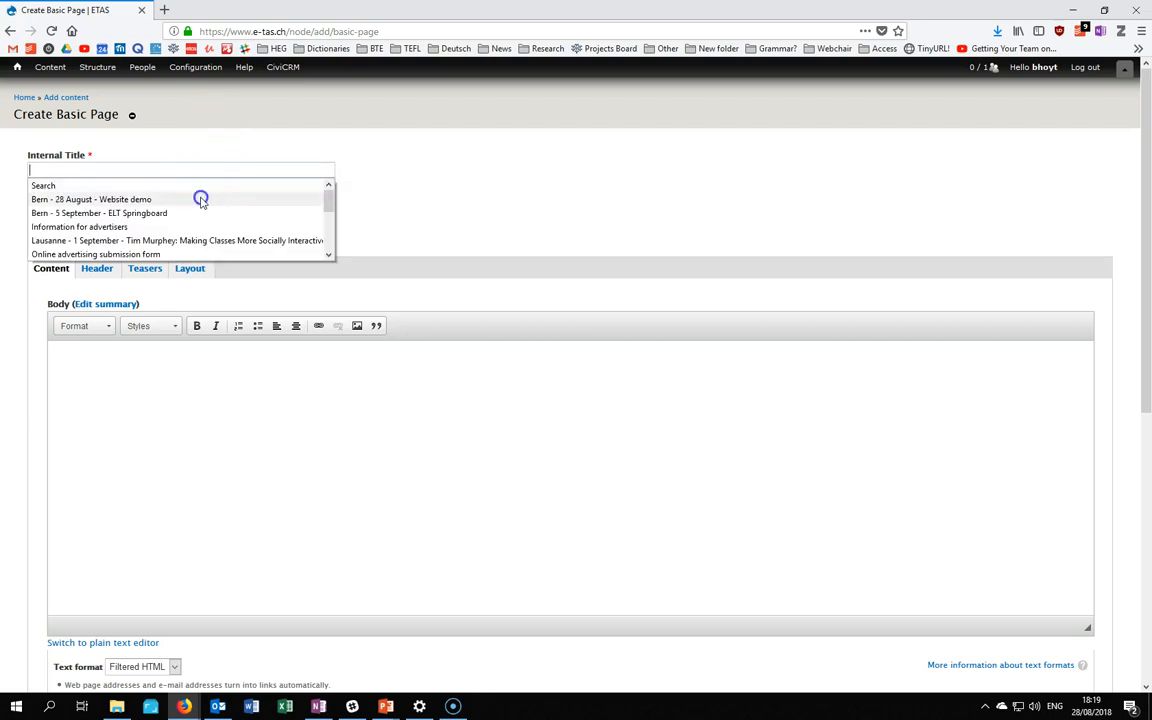
left_click(176, 173)
left_click_drag(176, 173, 8, 172)
key("ctrl+c")
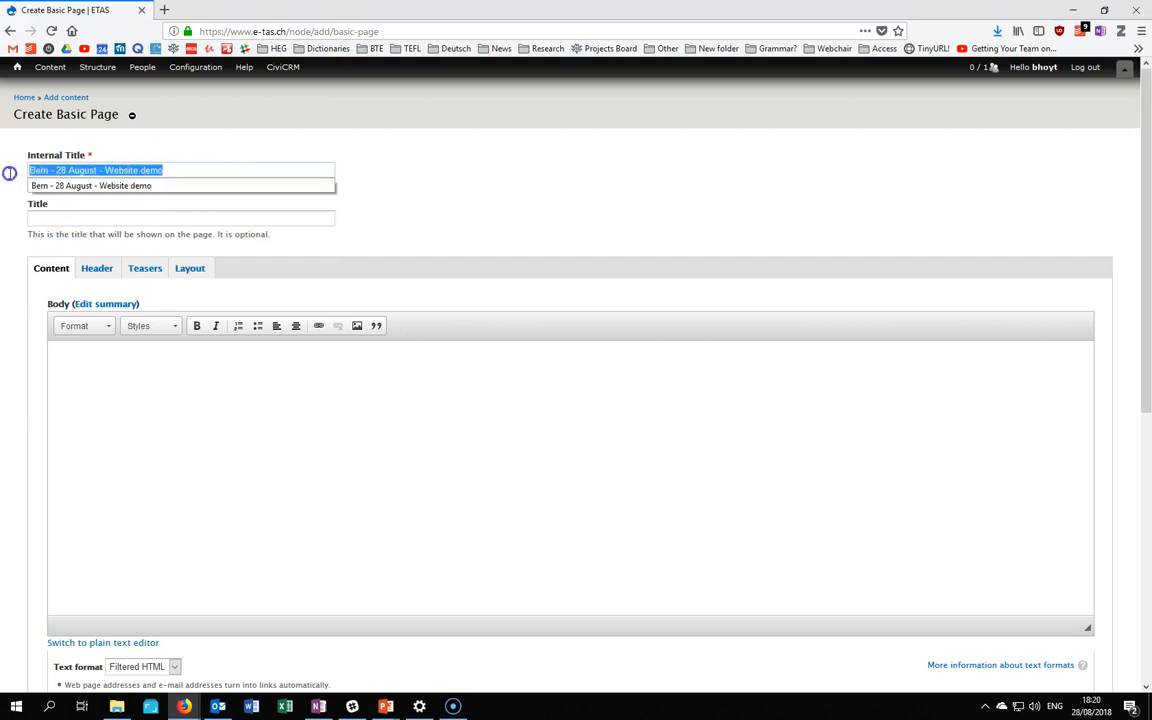
left_click(145, 214)
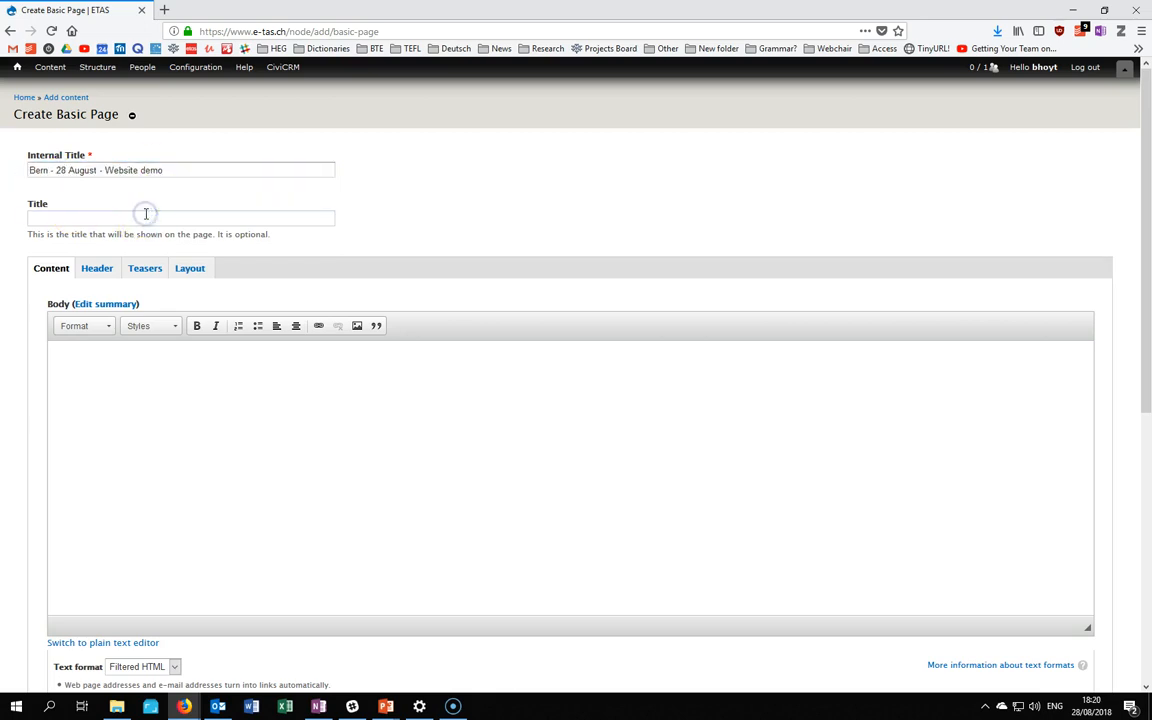
key("ctrl+v")
Step: Show the summary editor for the page body and enter the summary "I'm making a video!"
left_click(298, 398)
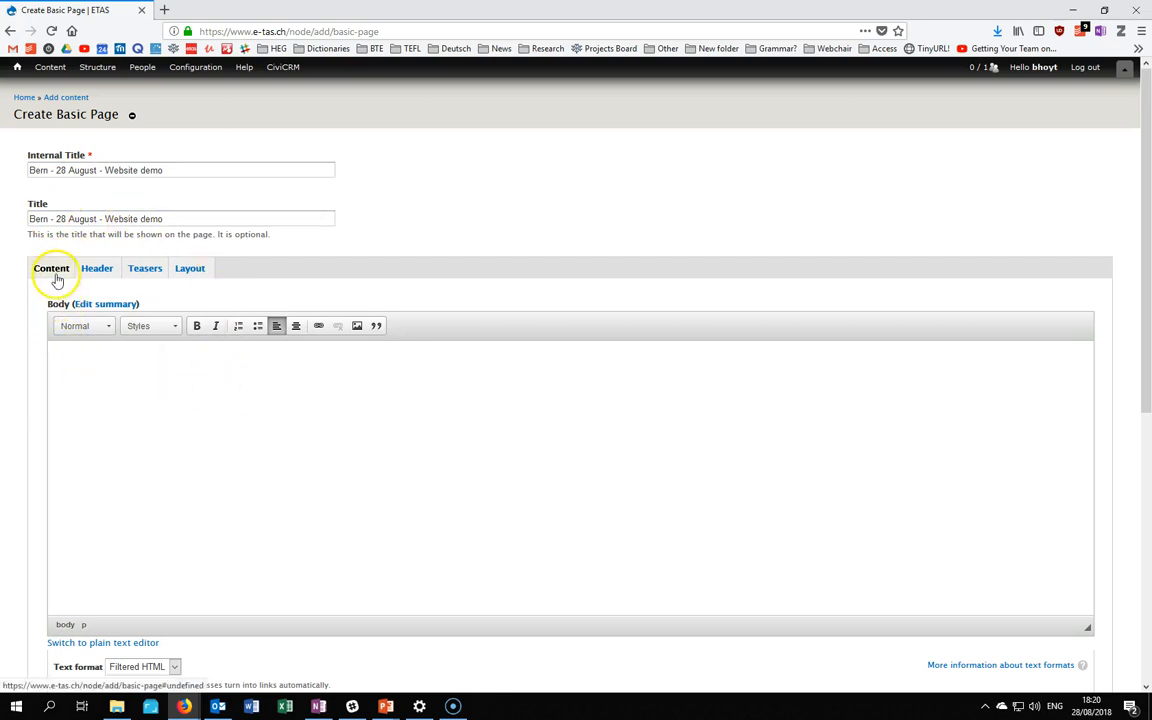
left_click(118, 304)
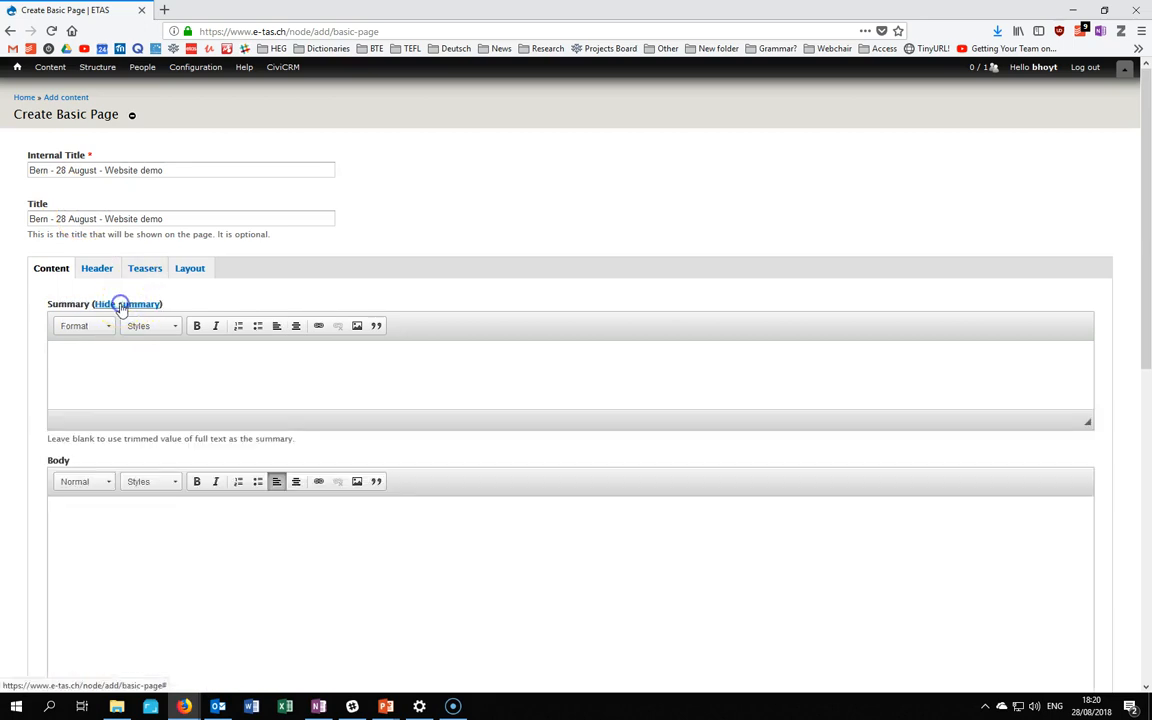
left_click(85, 378)
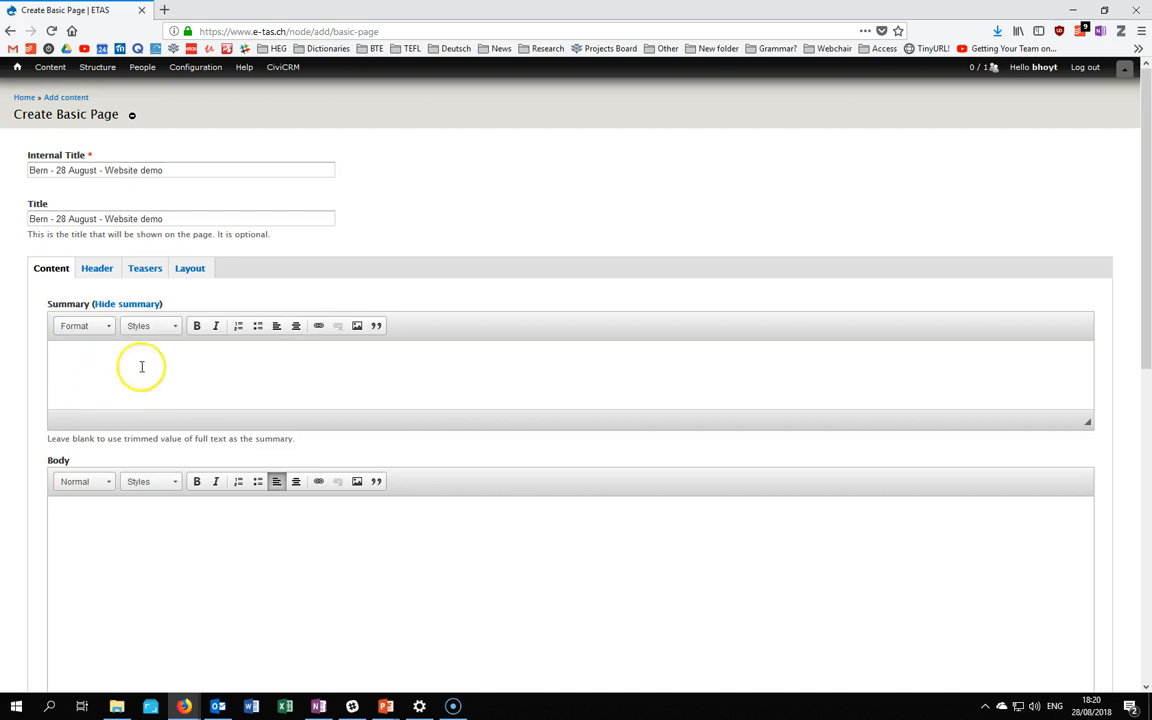
left_click(185, 367)
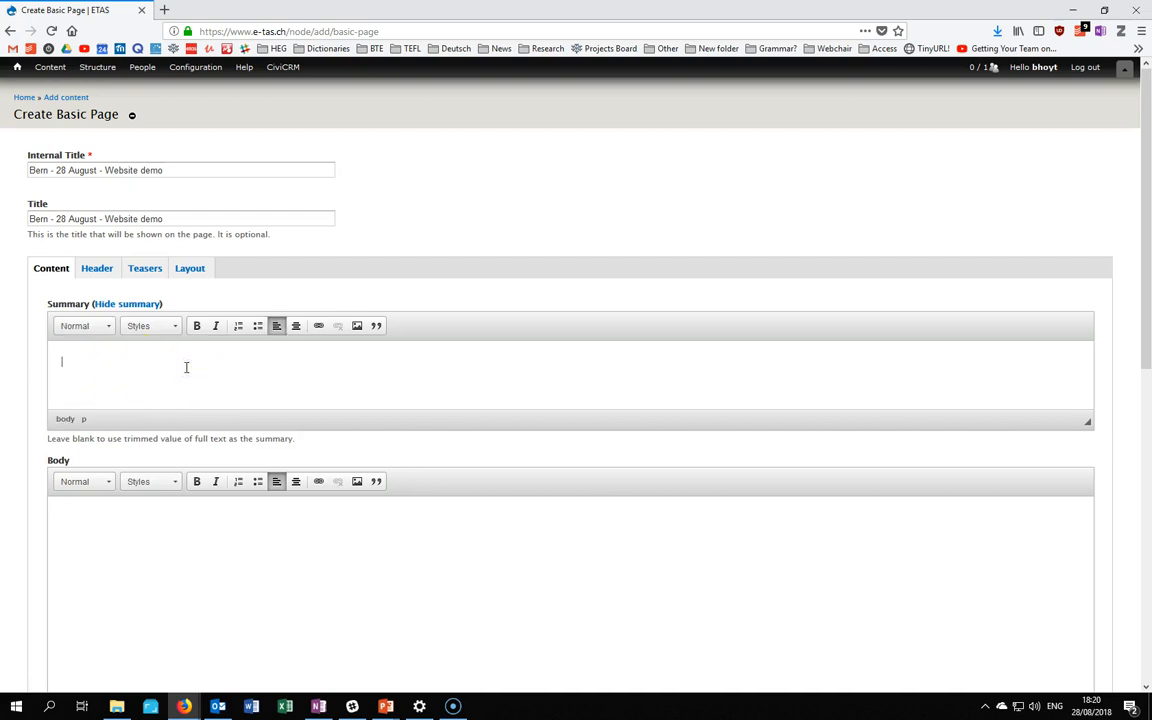
type("I'm making a video!")
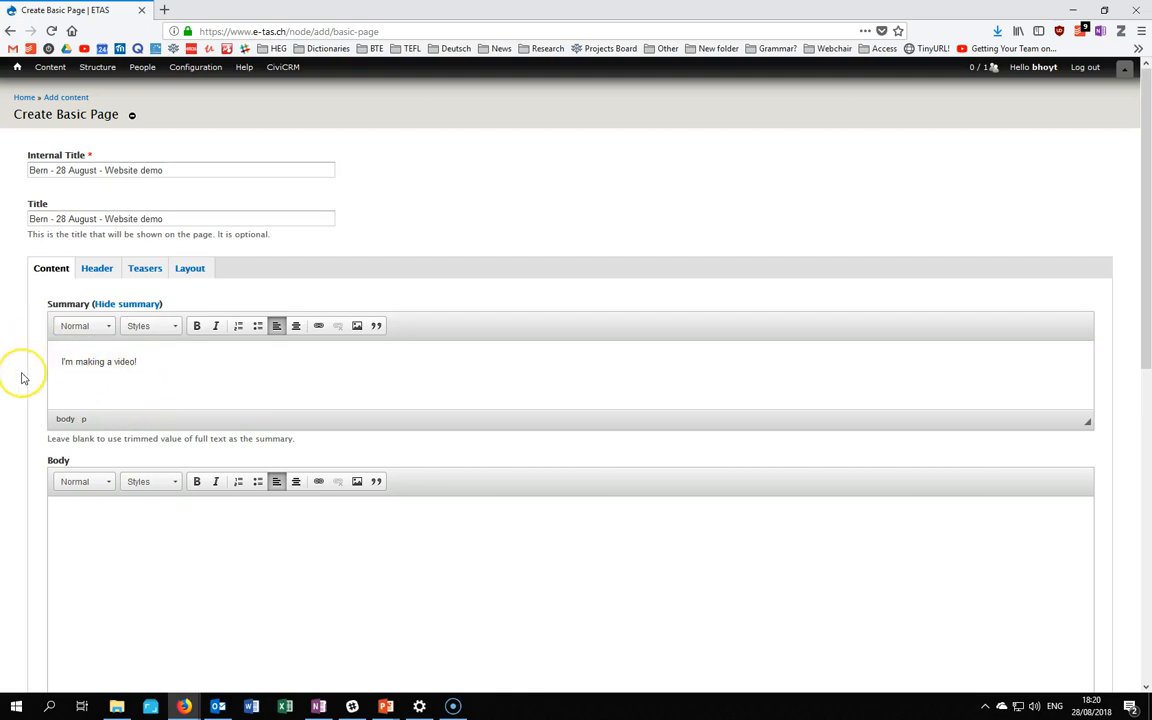
Step: Provide a menu link for the page and set its parent item to Regional Events
scroll(21, 375, "down", 5)
scroll(21, 378, "down", 3)
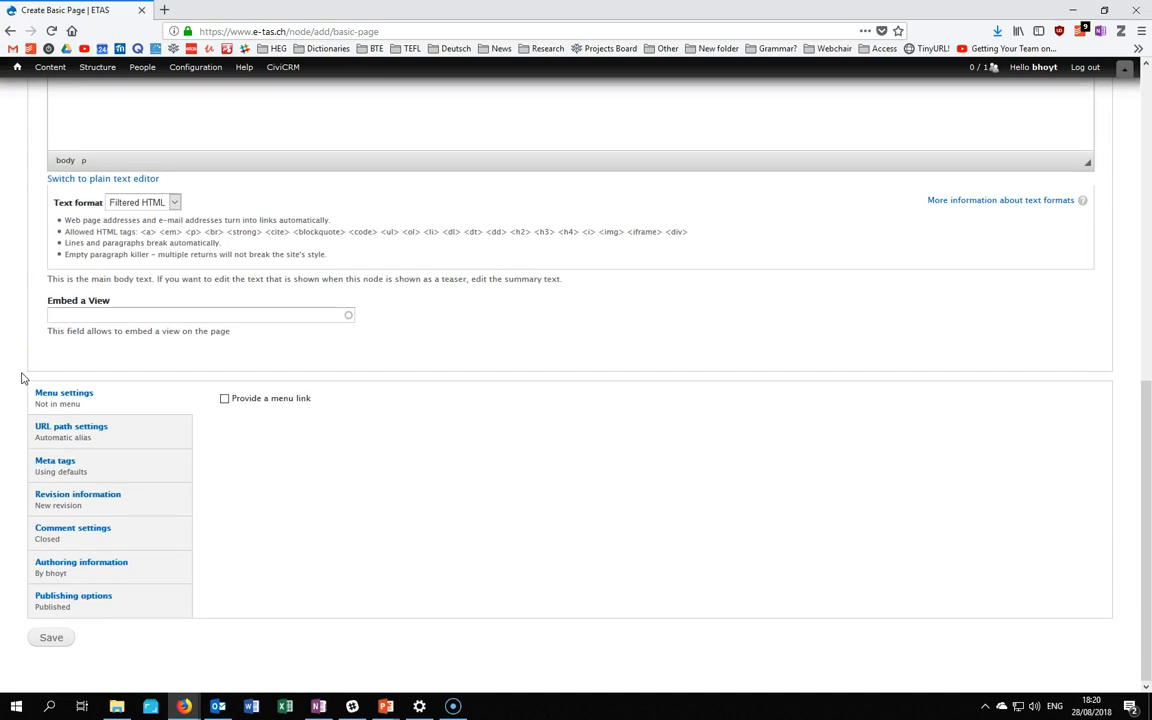
left_click(163, 430)
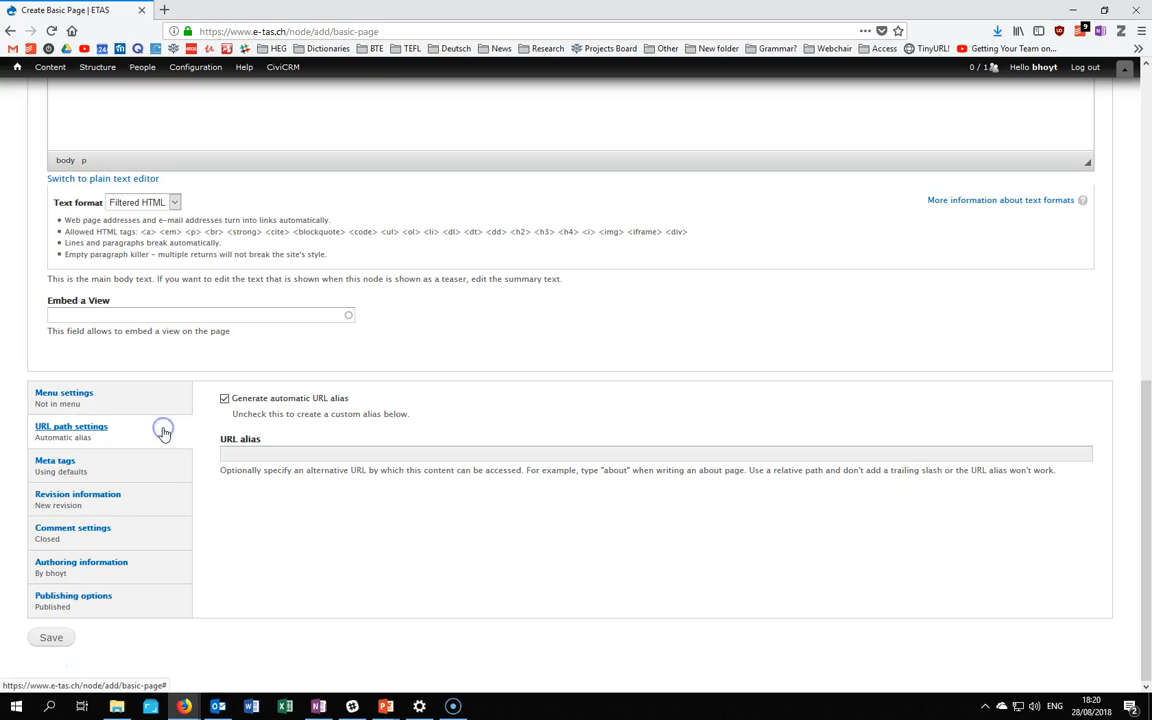
left_click(108, 399)
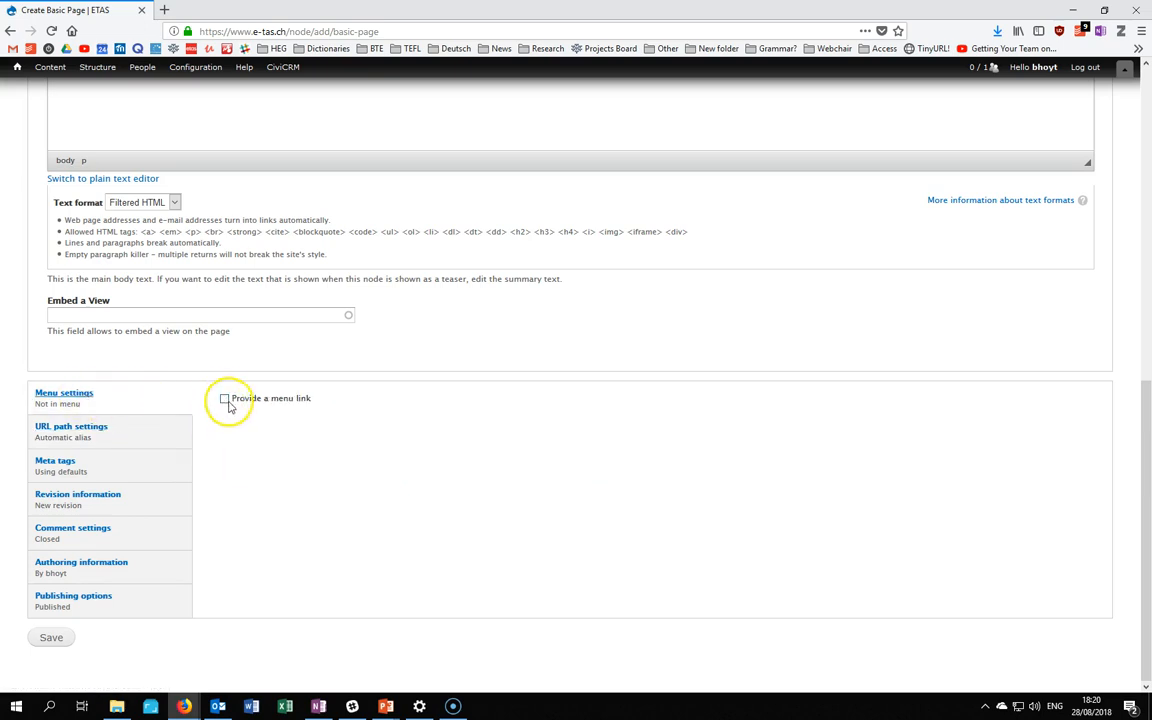
left_click(225, 399)
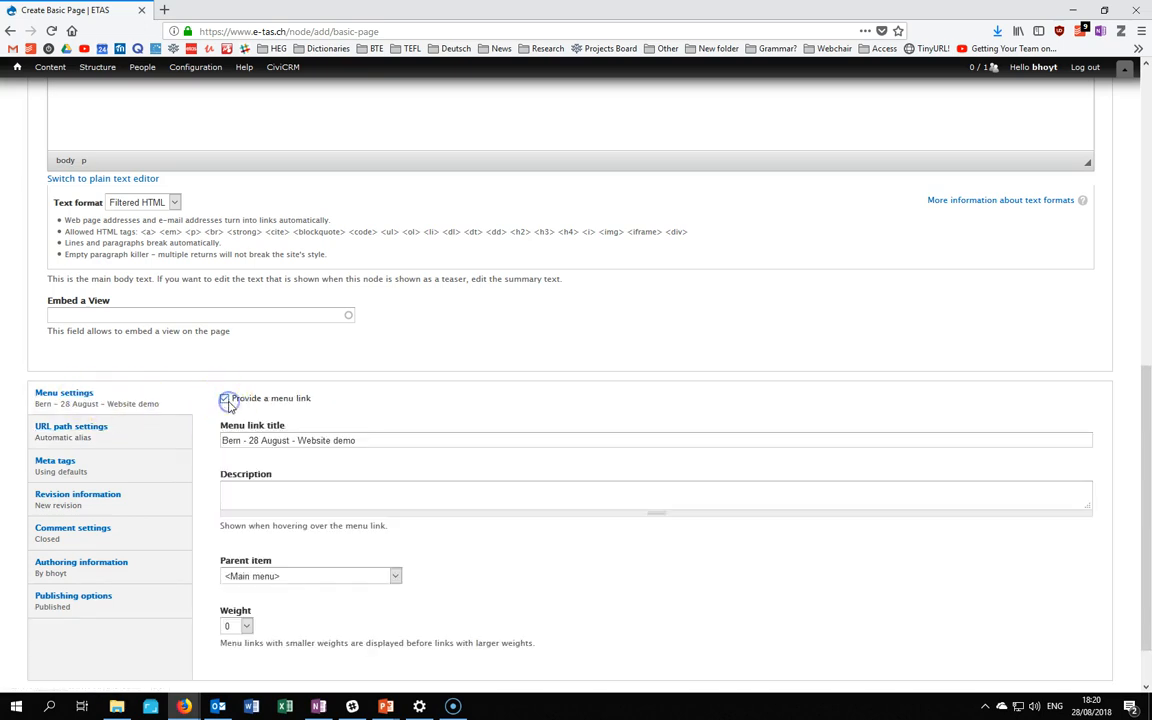
left_click(395, 578)
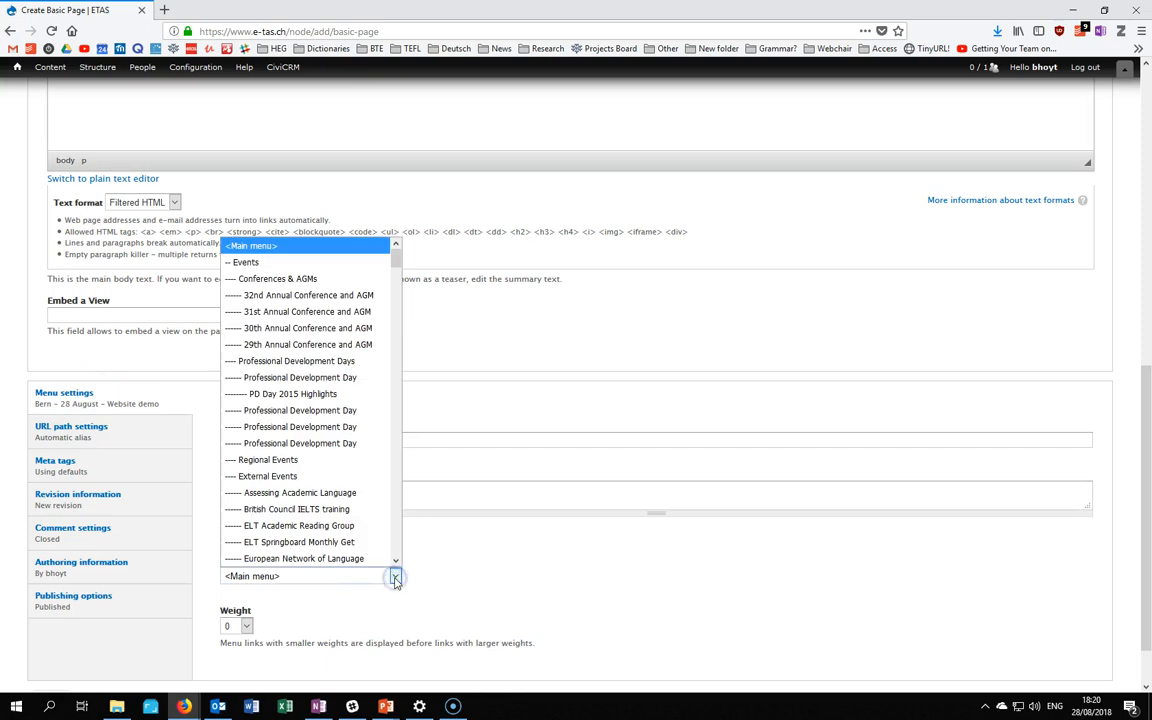
left_click(292, 461)
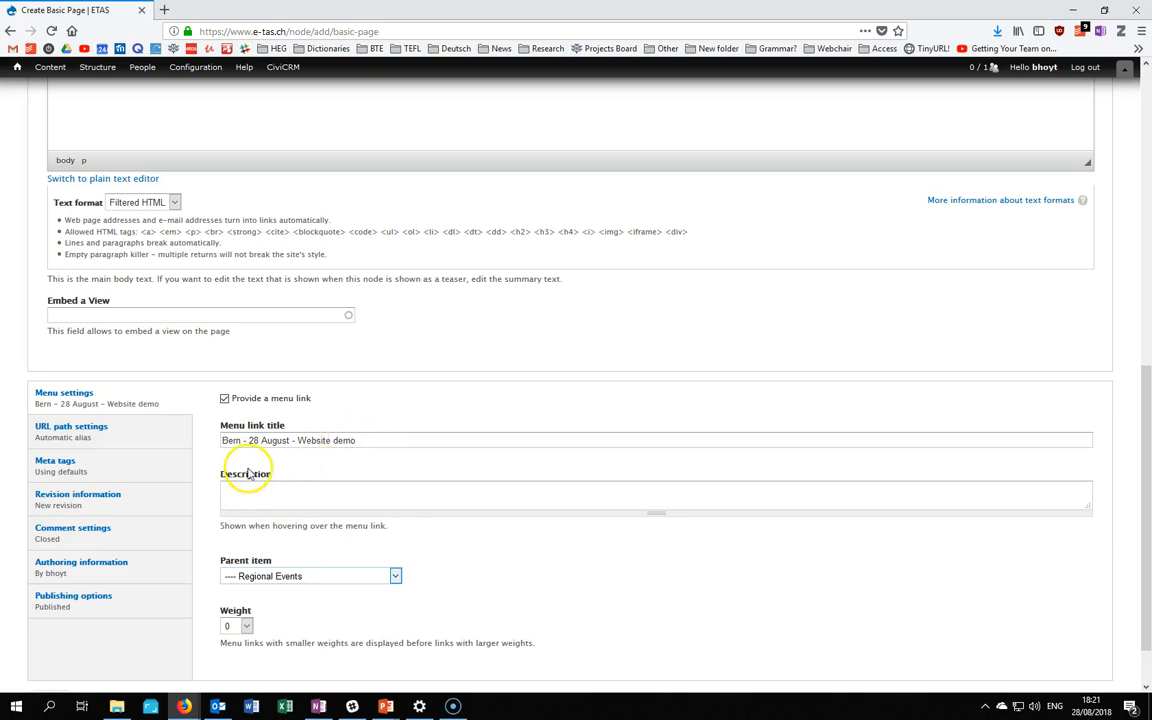
left_click(108, 428)
left_click(224, 399)
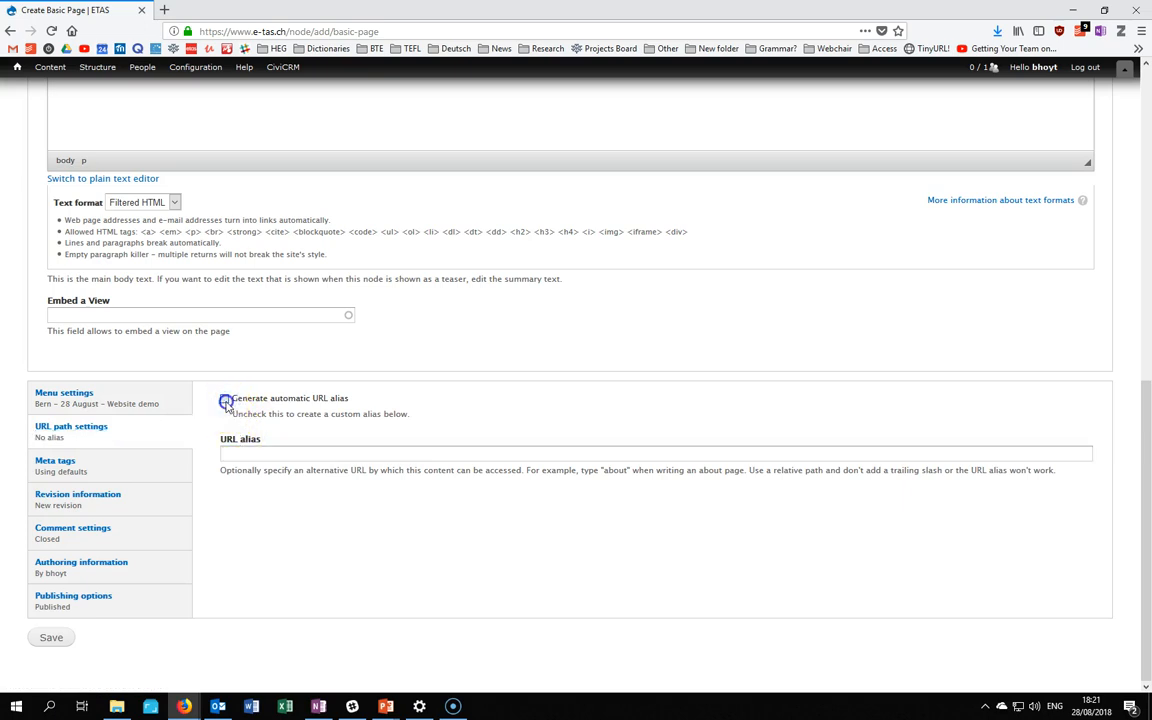
left_click(225, 400)
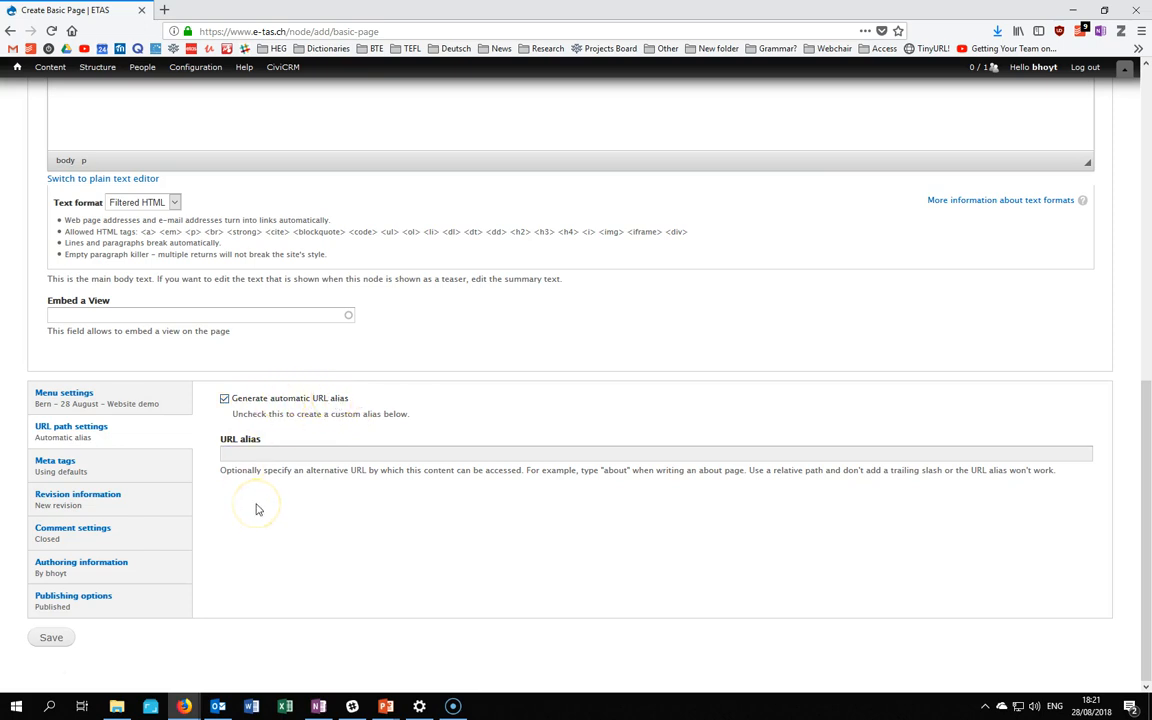
Step: Save the new basic page and open the Regional Events page of the site
left_click(55, 641)
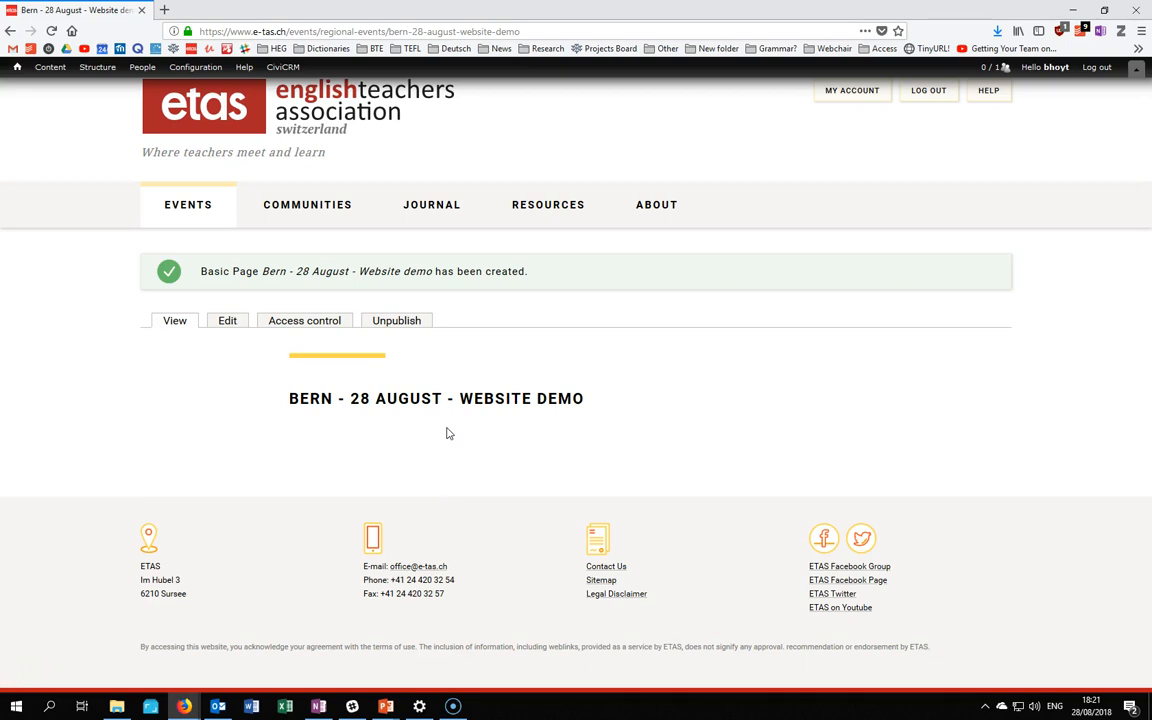
left_click_drag(289, 400, 330, 400)
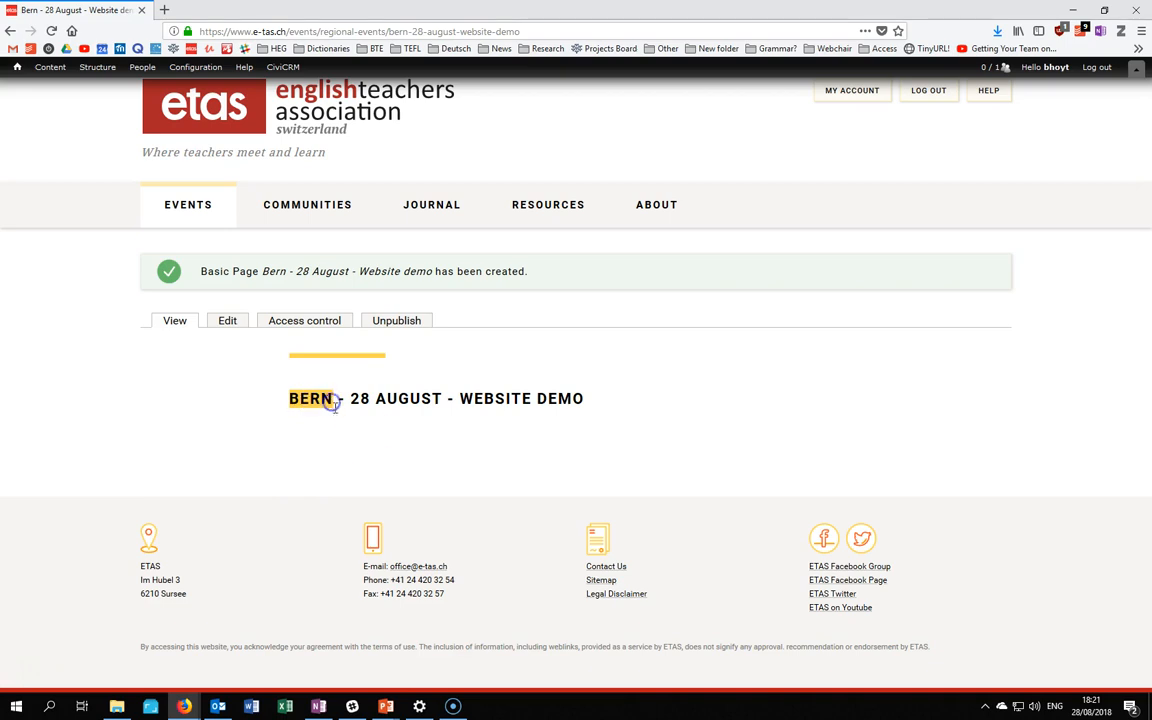
mouse_move(190, 208)
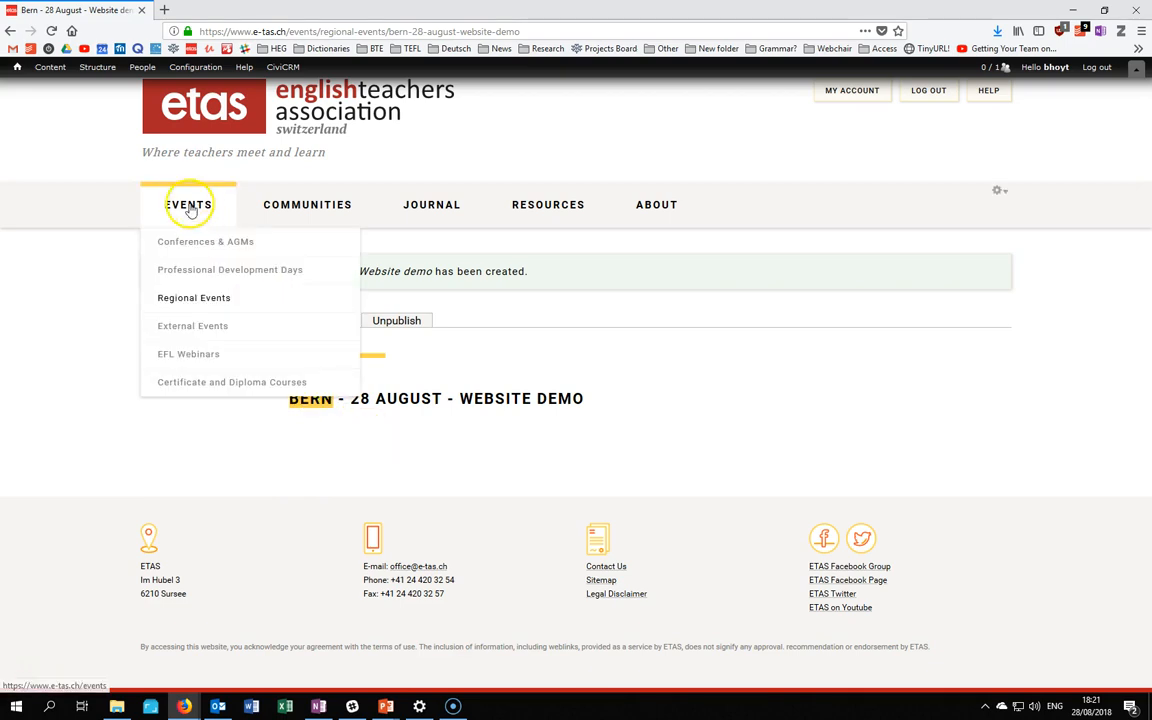
left_click(193, 297)
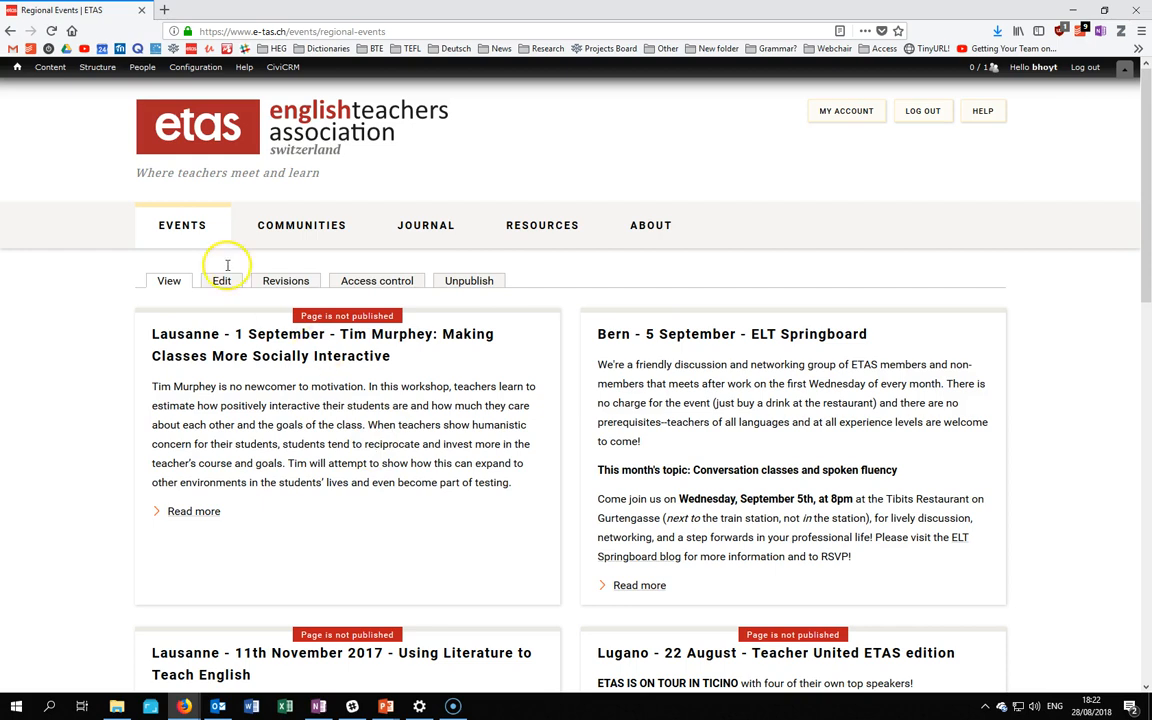
mouse_move(149, 221)
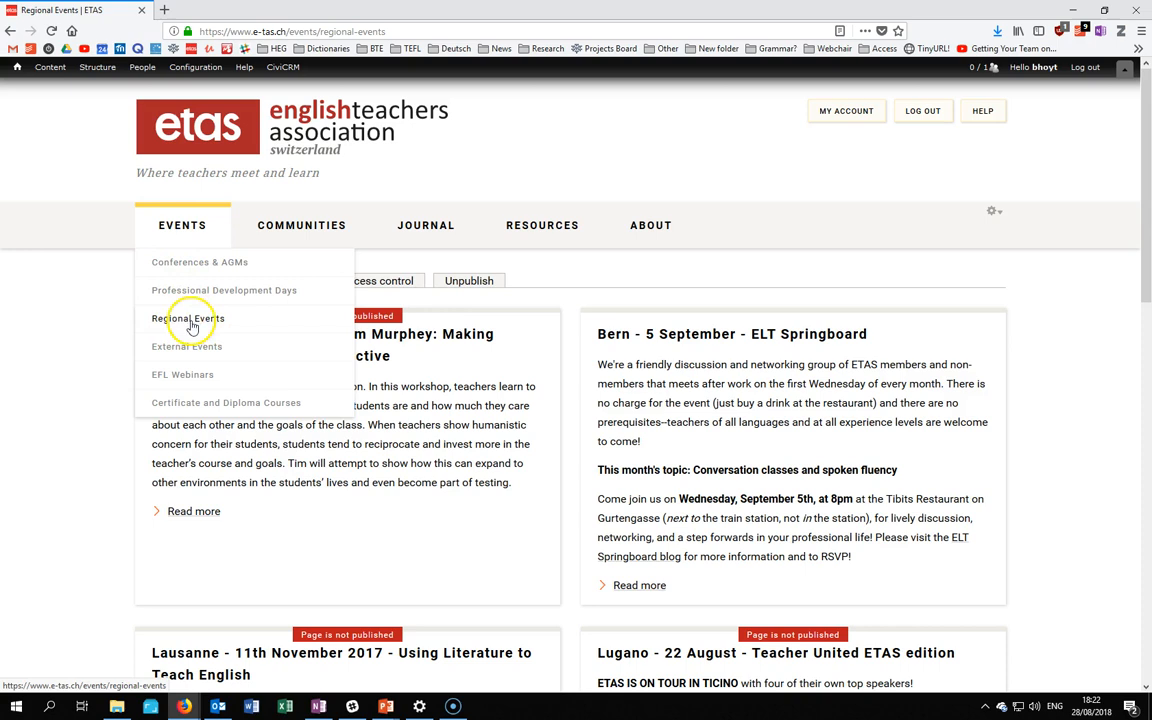
left_click(230, 321)
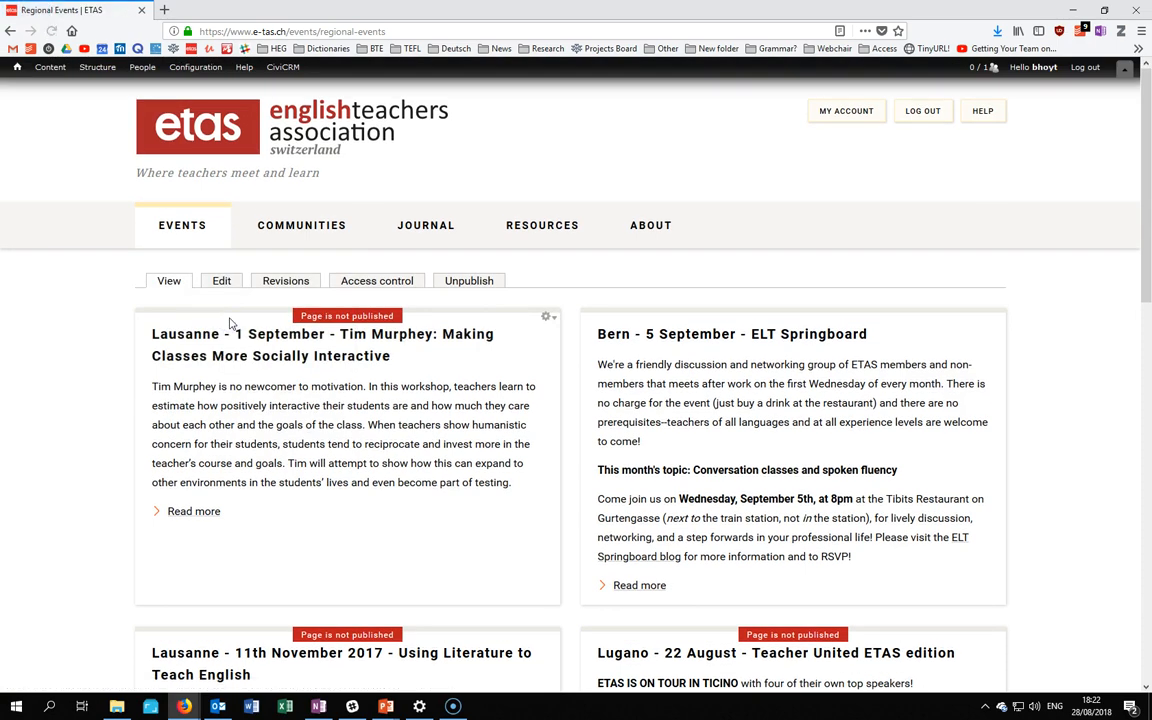
Step: Open the Regional Events page for editing and show its top teasers list
left_click(222, 282)
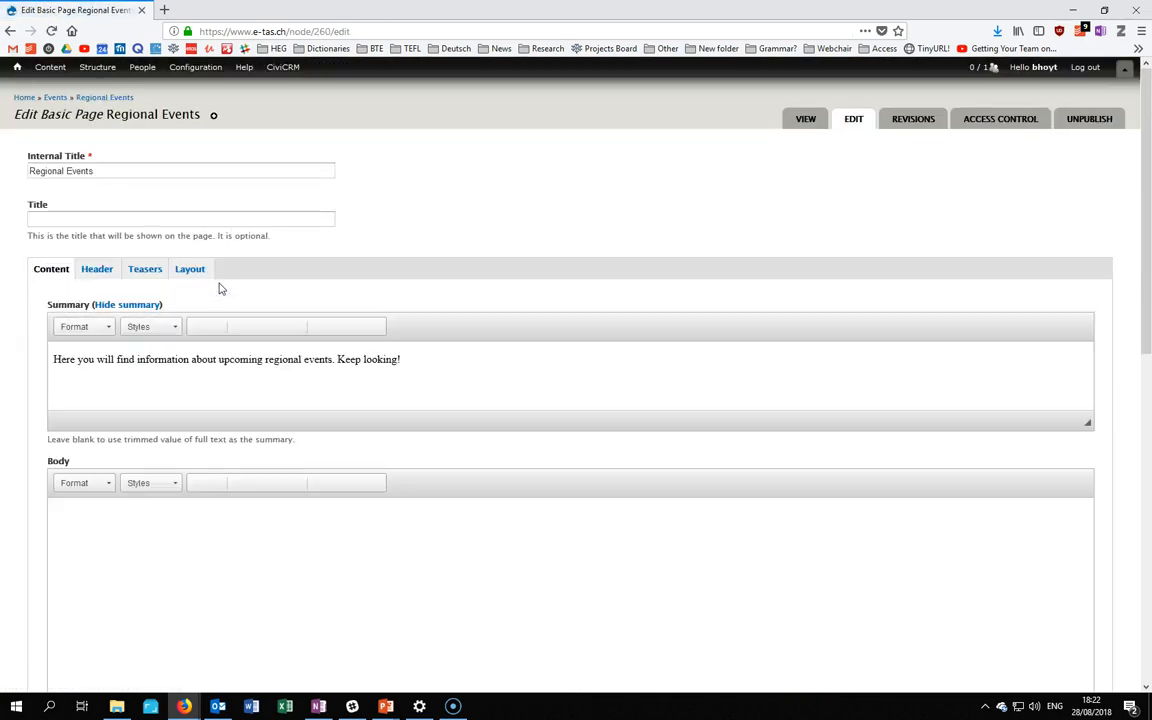
left_click(151, 278)
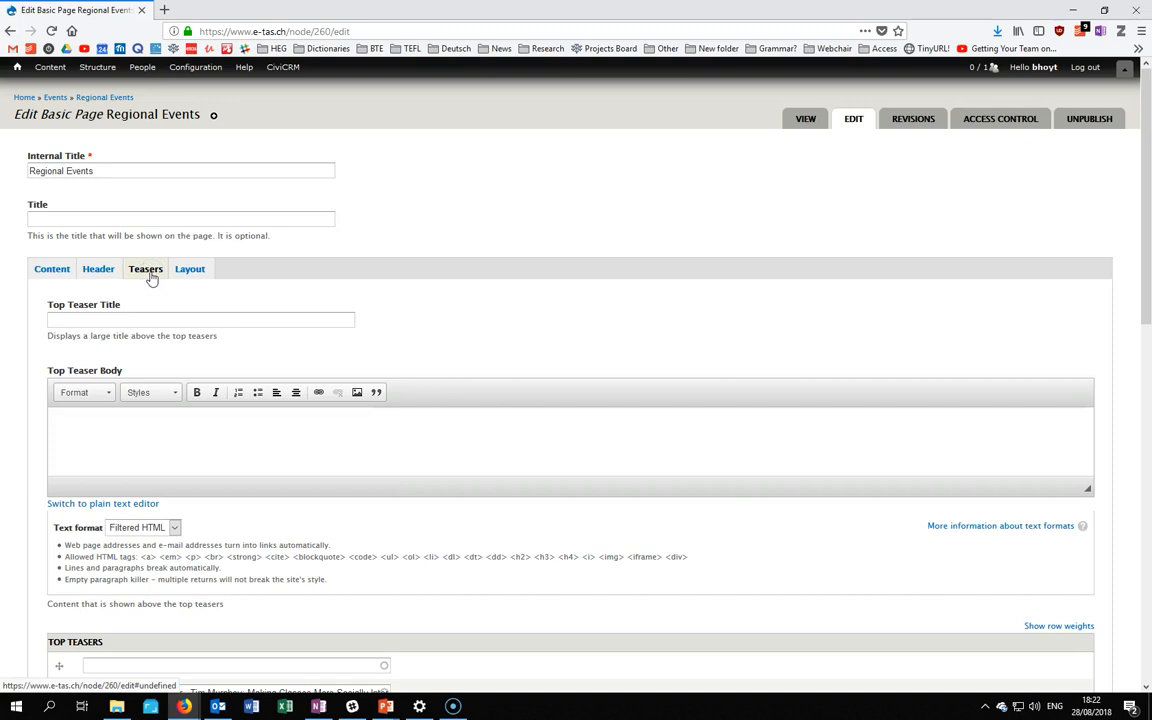
scroll(491, 345, "down", 3)
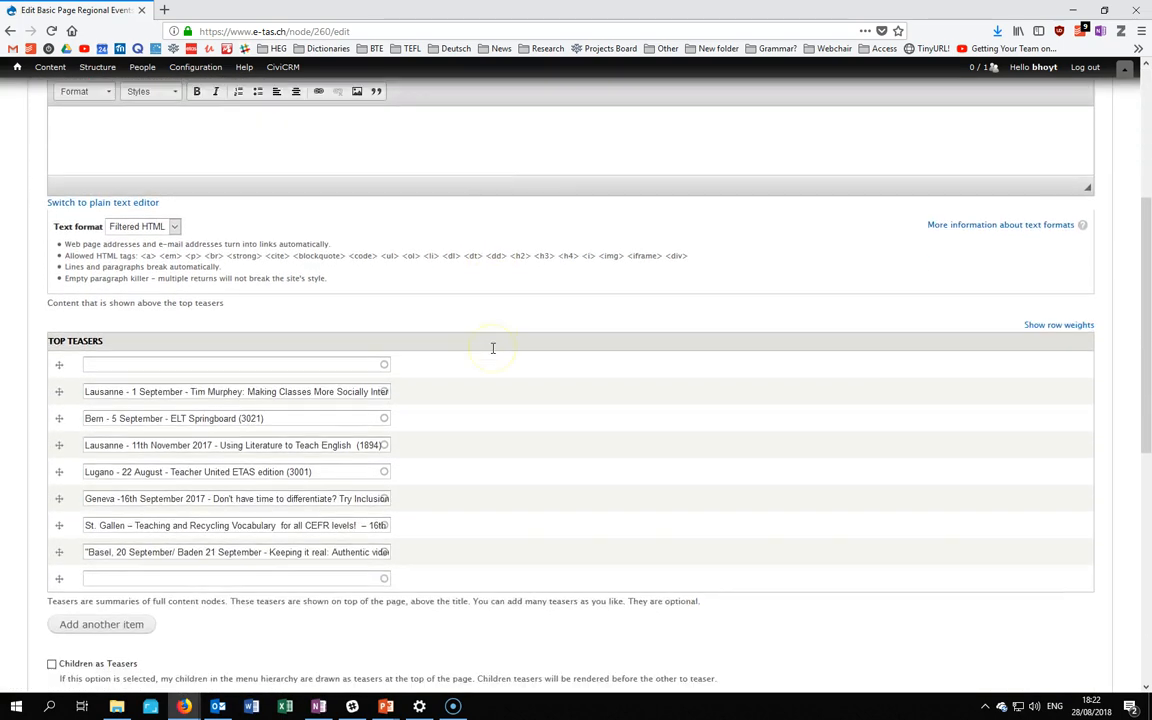
scroll(493, 348, "down", 1)
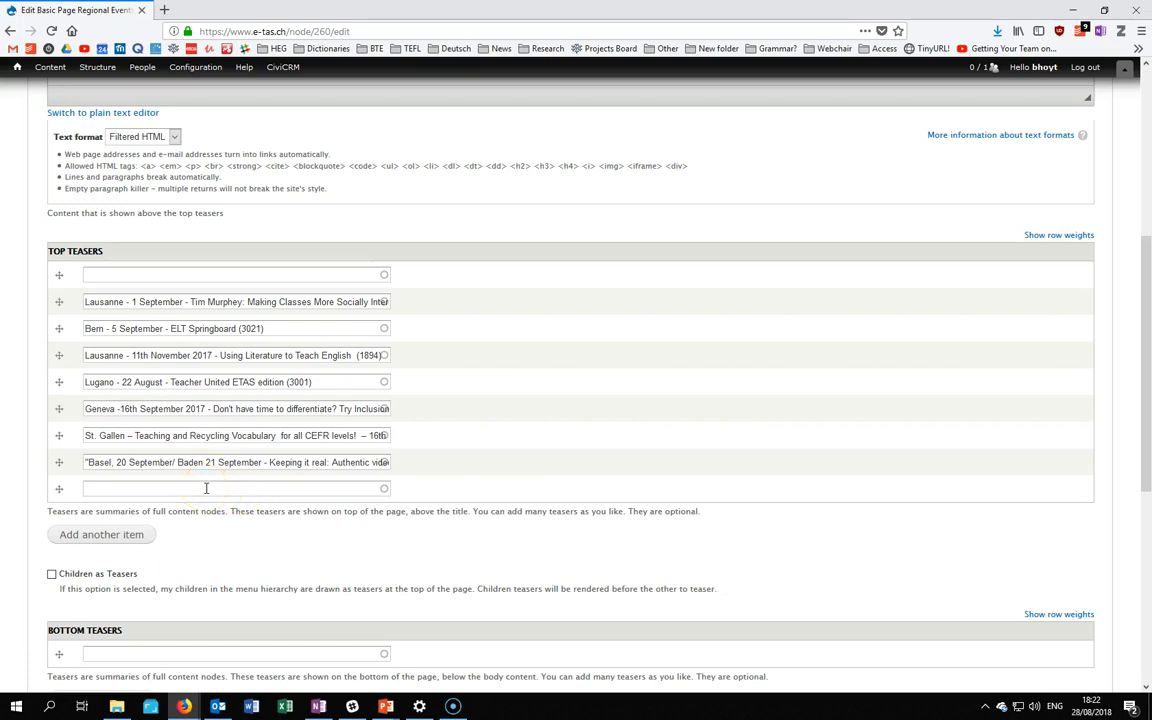
Step: Add "Bern - 28 August - Website demo" as the first top teaser and save the Regional Events page
left_click(180, 272)
type("bern - 28")
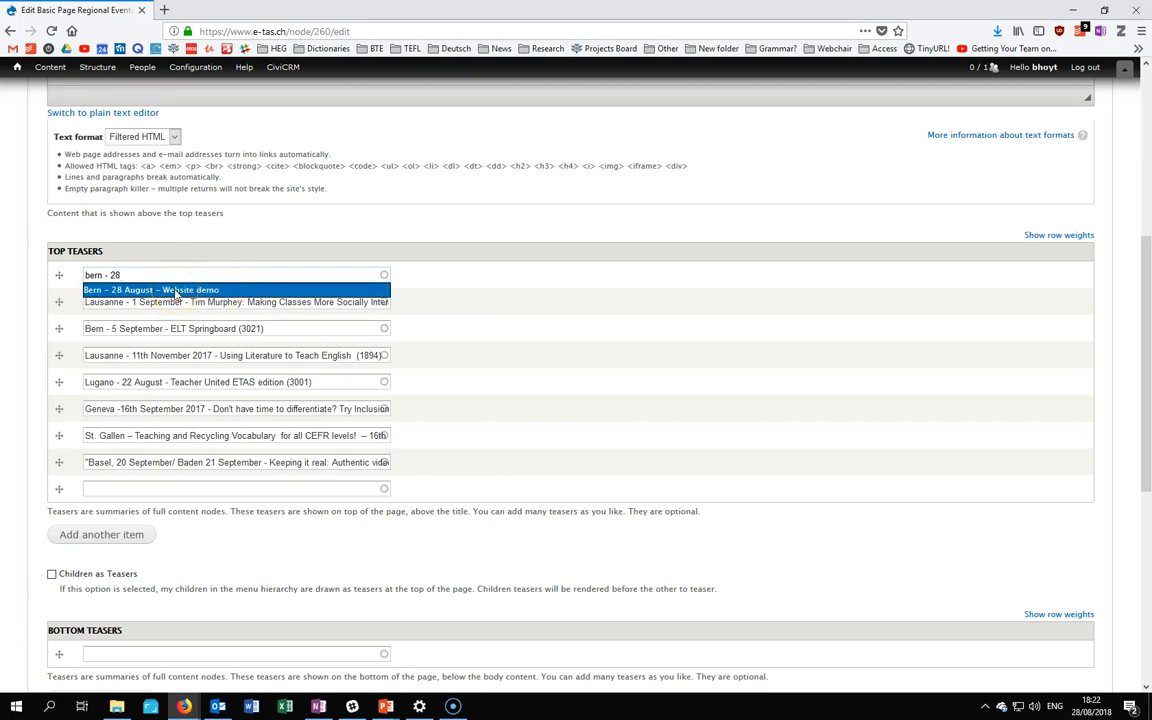
left_click(175, 291)
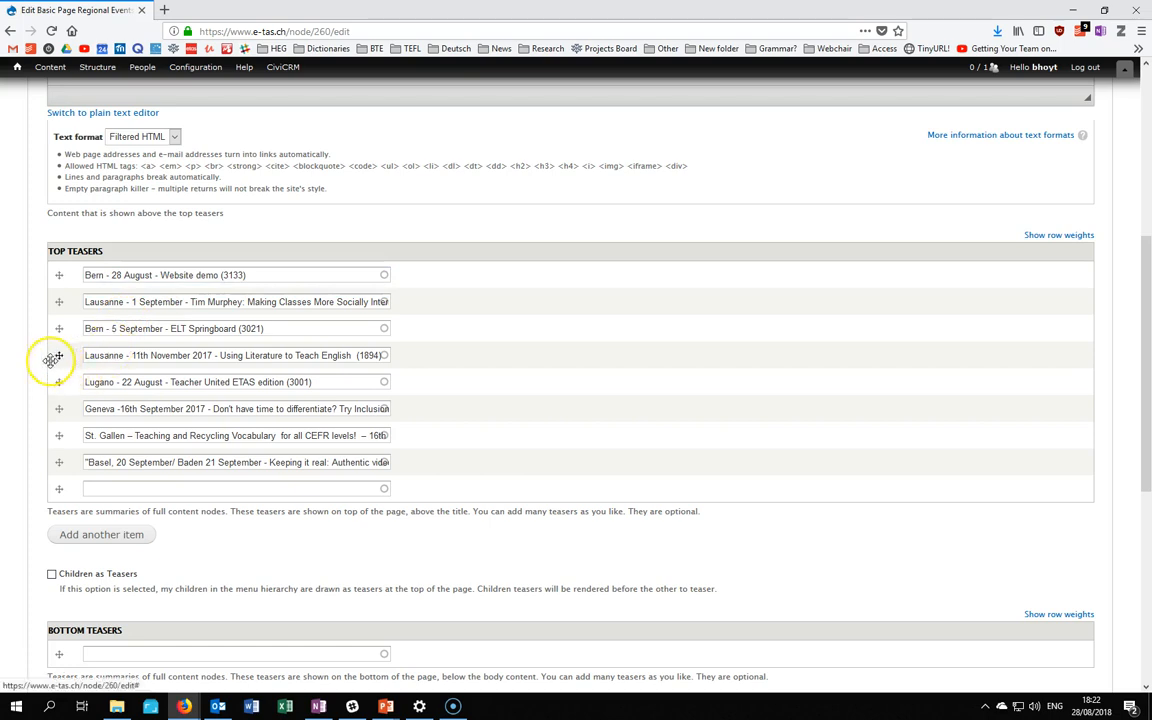
scroll(35, 370, "down", 3)
scroll(25, 376, "down", 2)
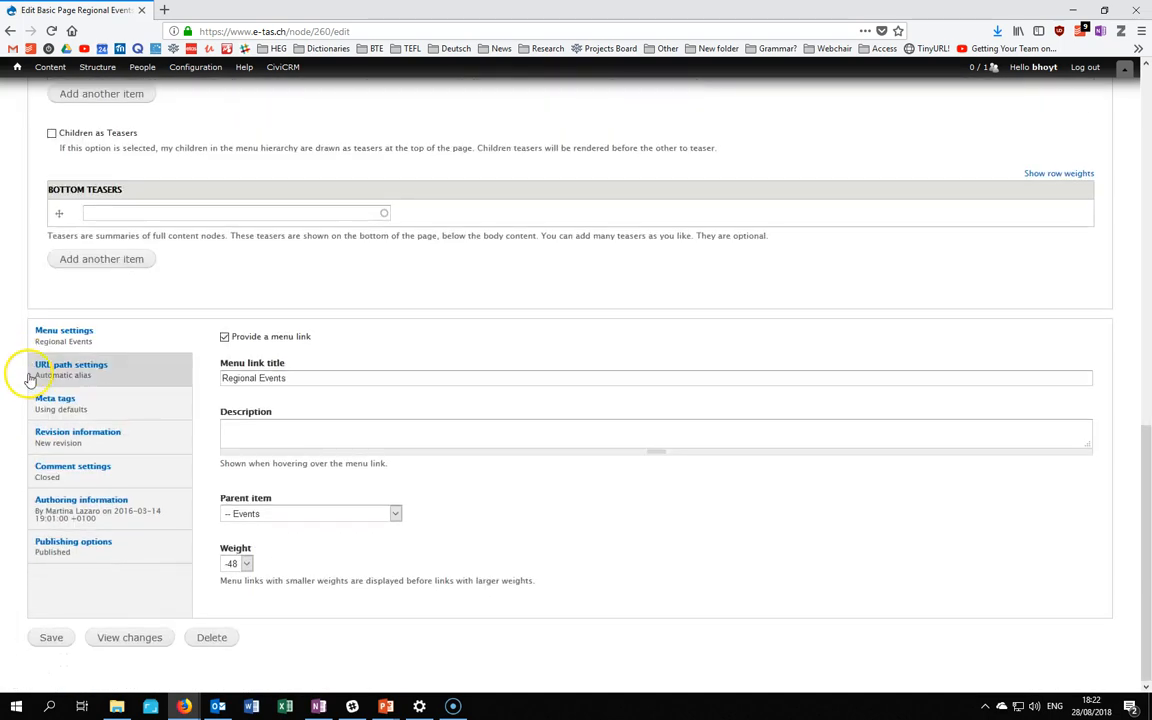
left_click(53, 643)
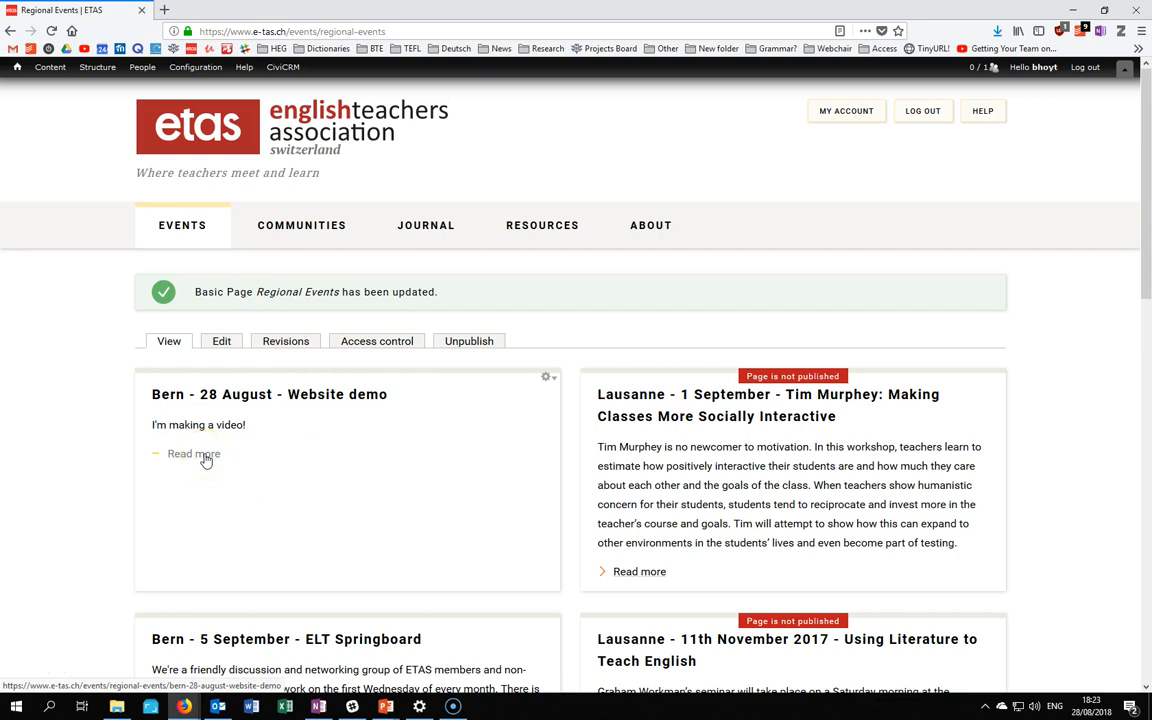
Step: Open the "Bern - 28 August - Website demo" teaser's page for editing and enter the body text "I'm making a tutorial about events."
left_click(551, 380)
left_click(489, 396)
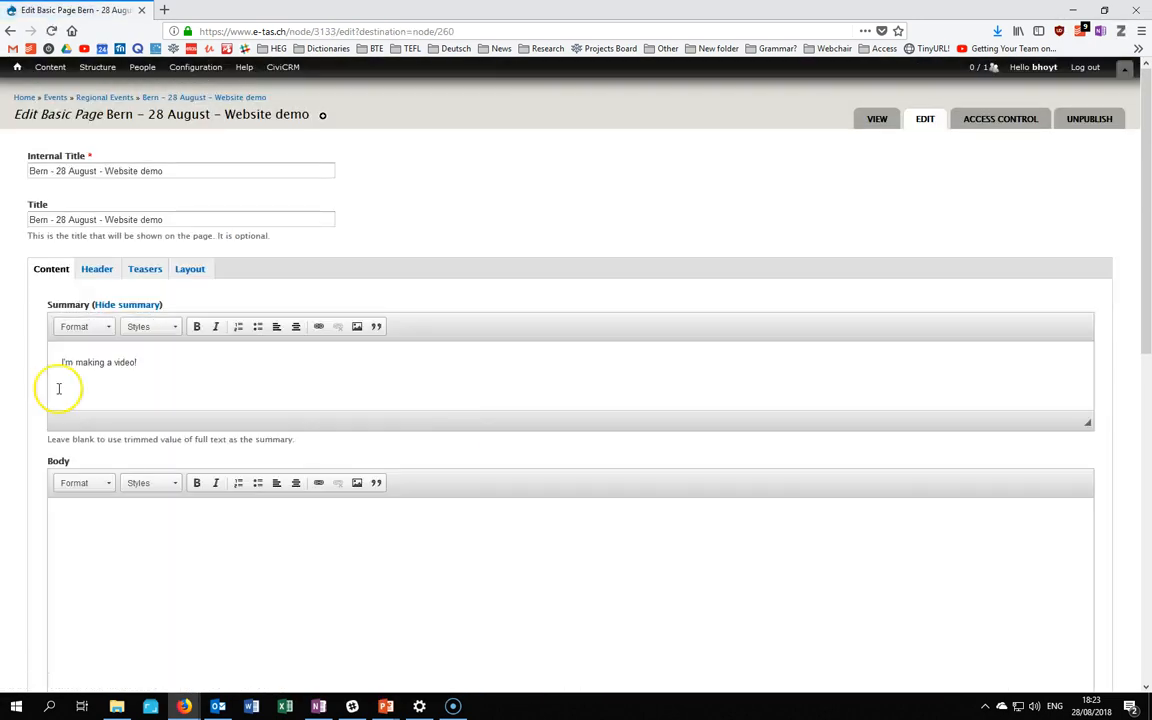
left_click(181, 545)
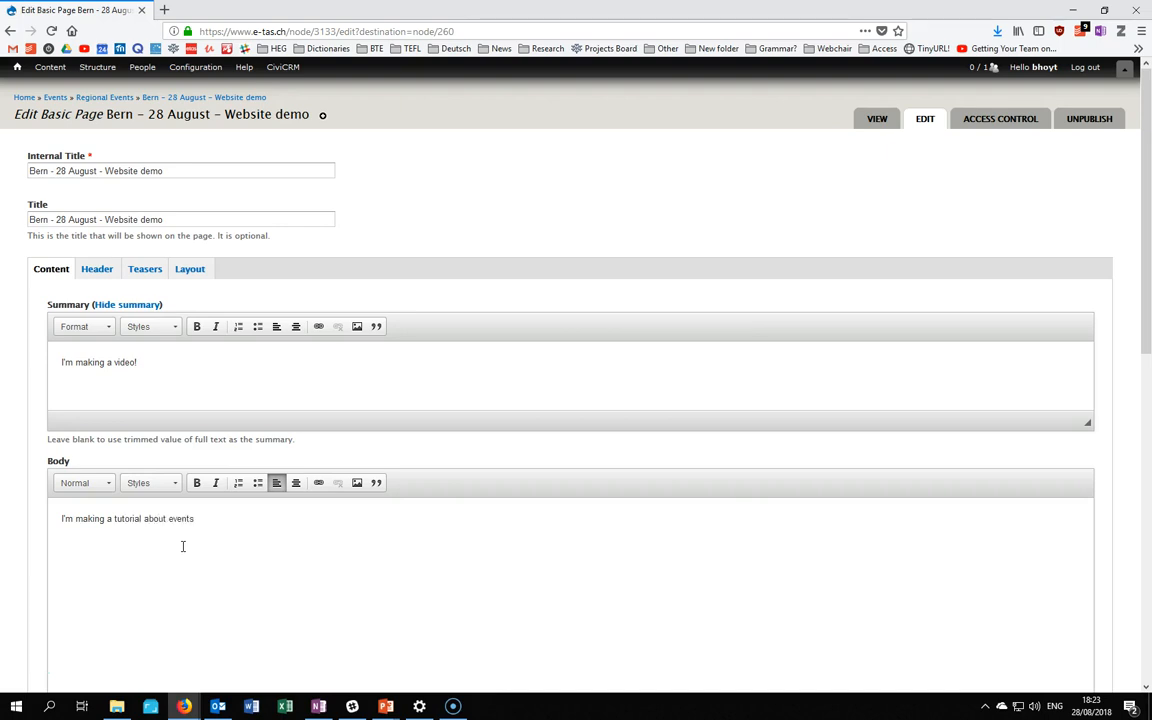
left_click(213, 540)
scroll(213, 540, "down", 3)
left_click(312, 562)
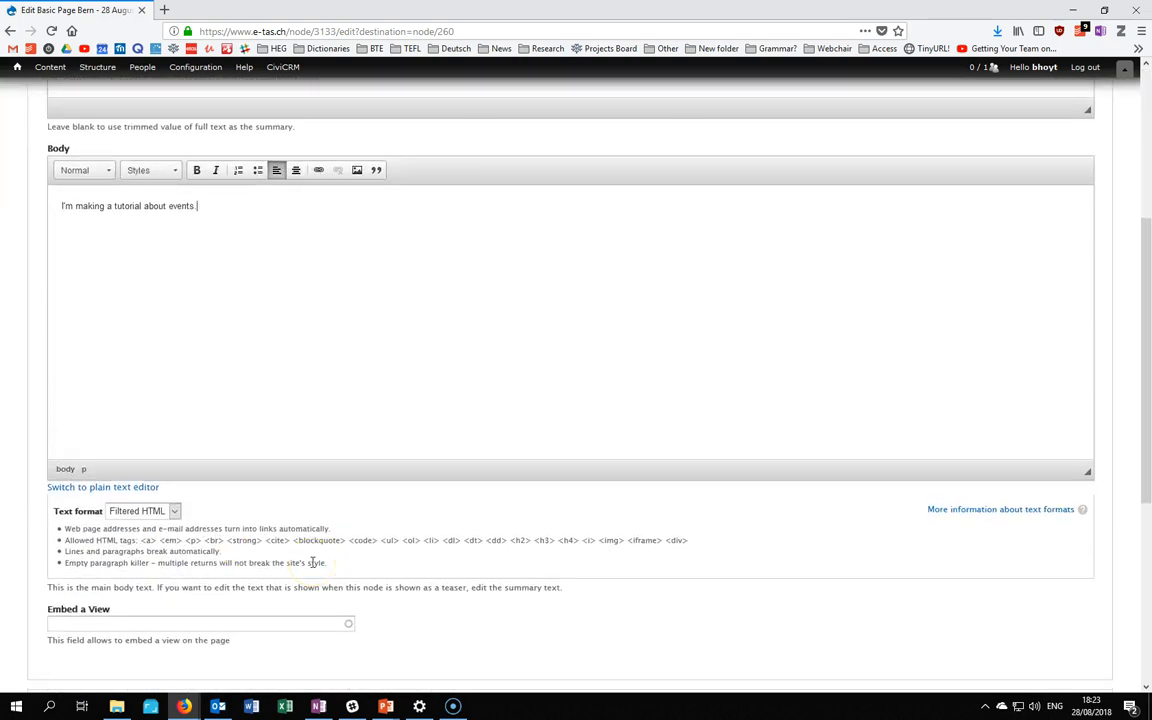
Step: Try the Heading 2 paragraph format on the body text and set it back to Normal
scroll(244, 324, "up", 1)
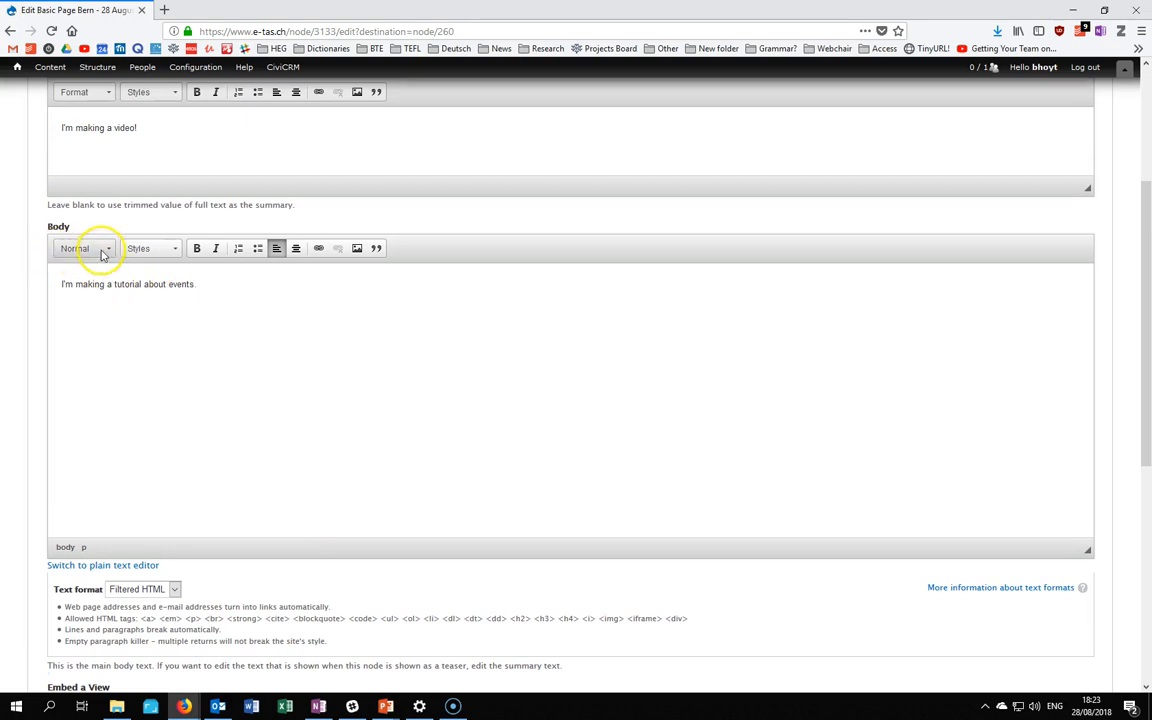
double_click(88, 284)
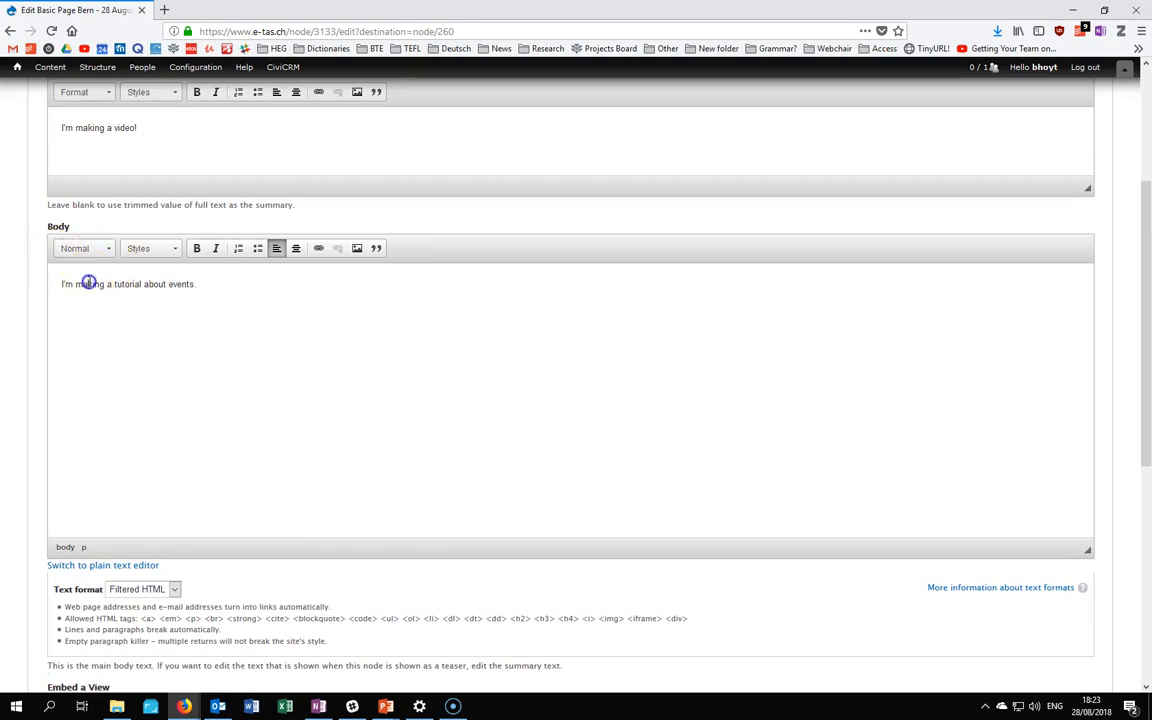
left_click(88, 256)
left_click(95, 299)
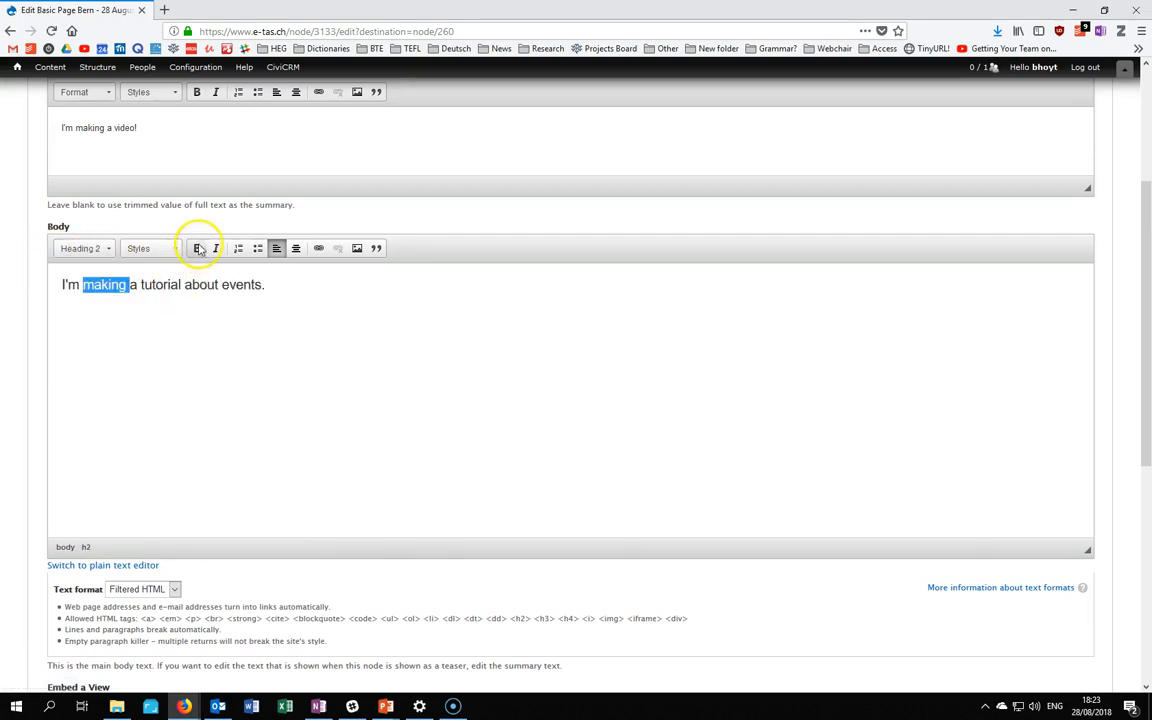
left_click(108, 250)
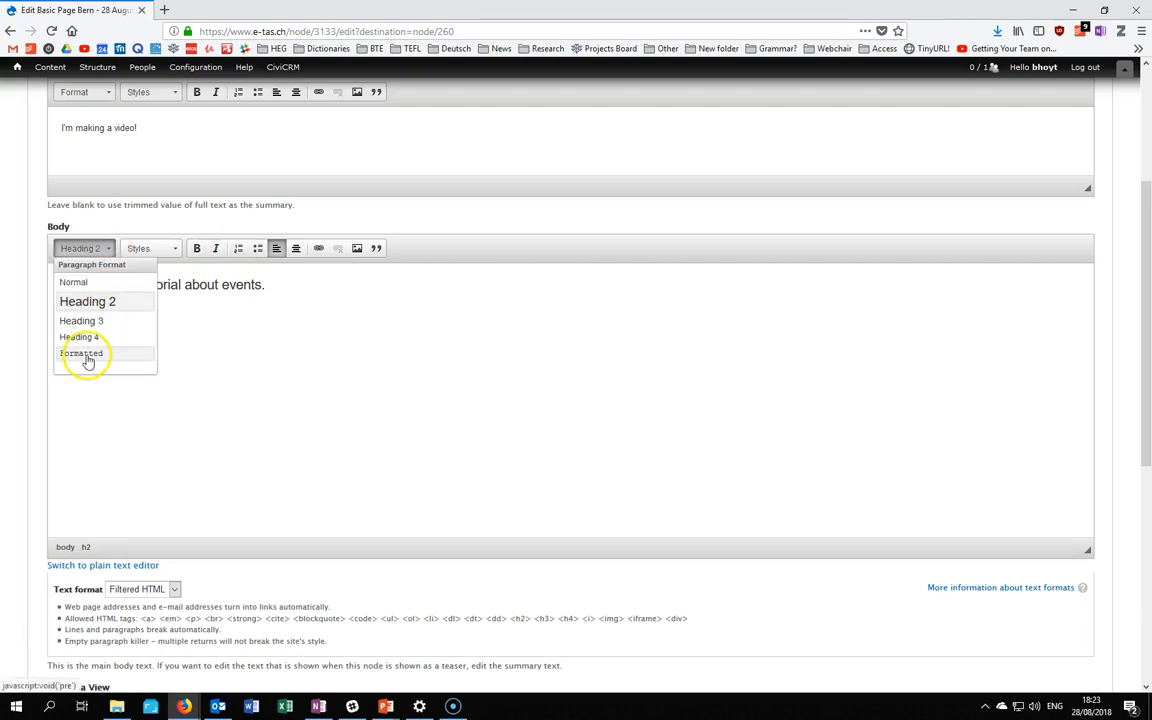
left_click(78, 282)
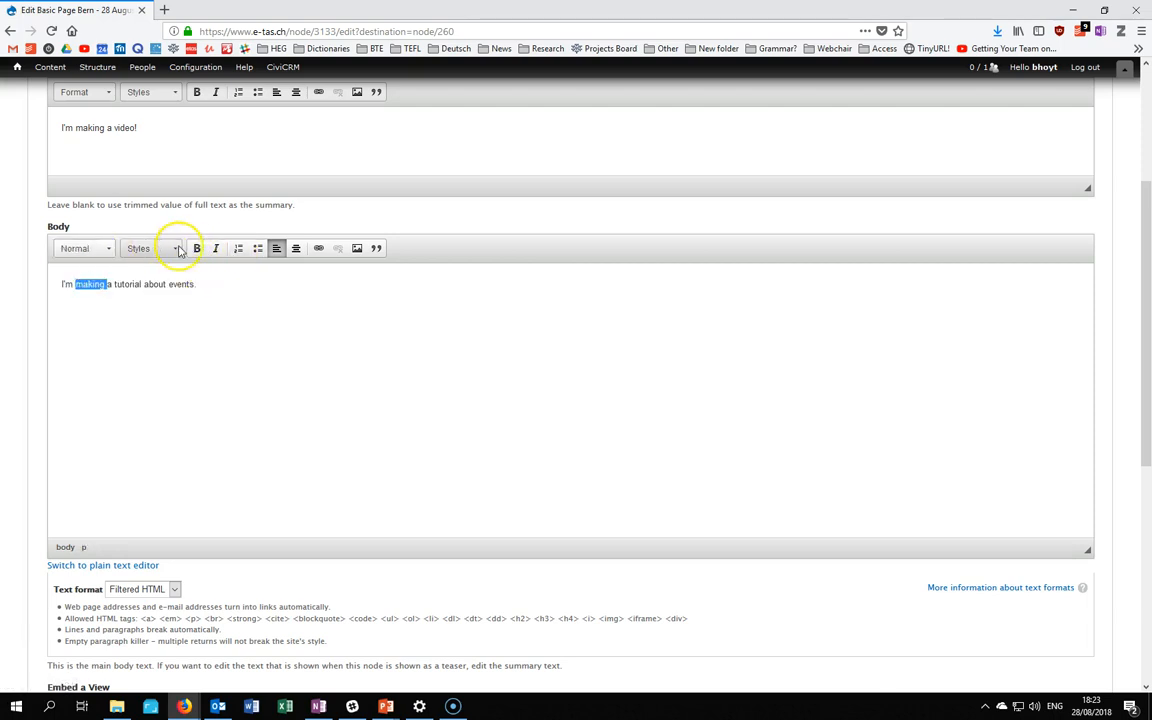
Step: Make the selected word "making" in the body text bold
left_click(197, 248)
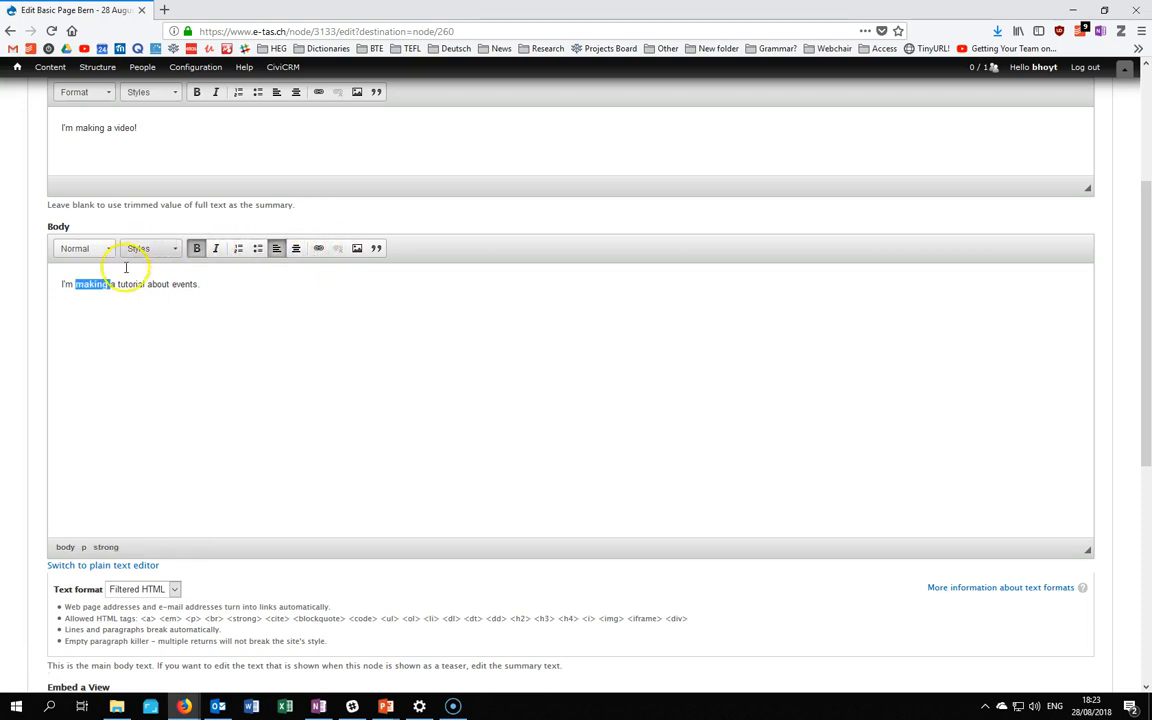
scroll(114, 409, "down", 1)
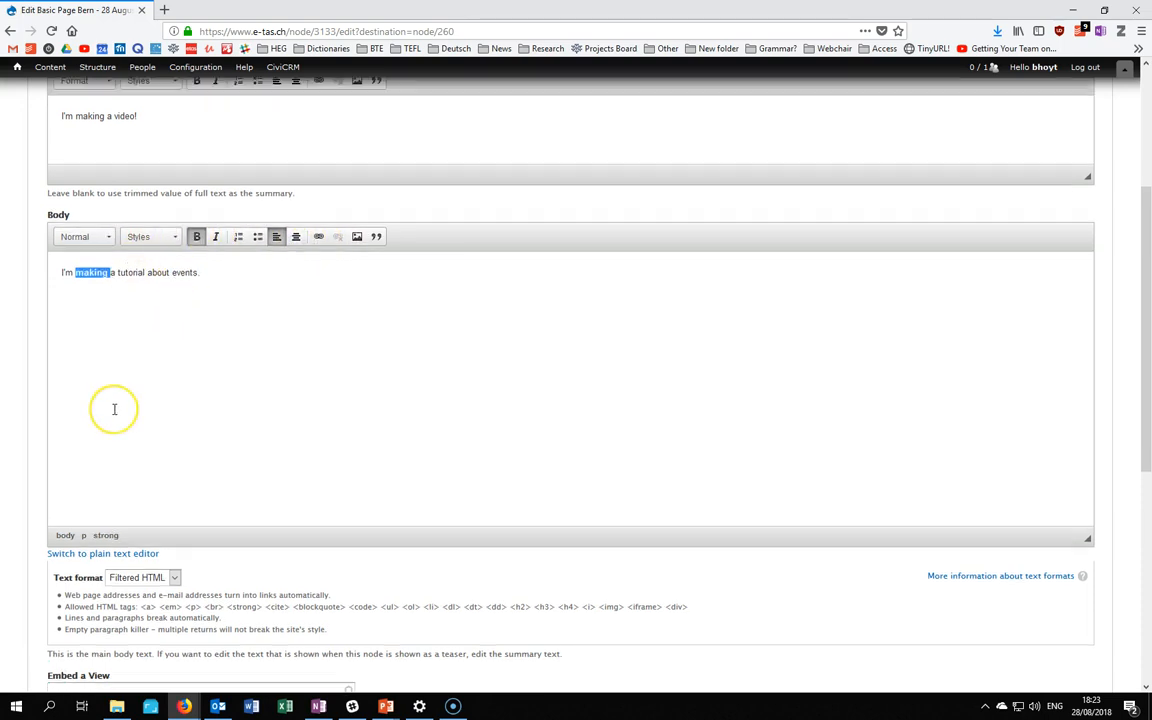
scroll(114, 409, "up", 1)
Step: Save the edited event page and open its full view from the teaser on Regional Events
scroll(114, 409, "down", 8)
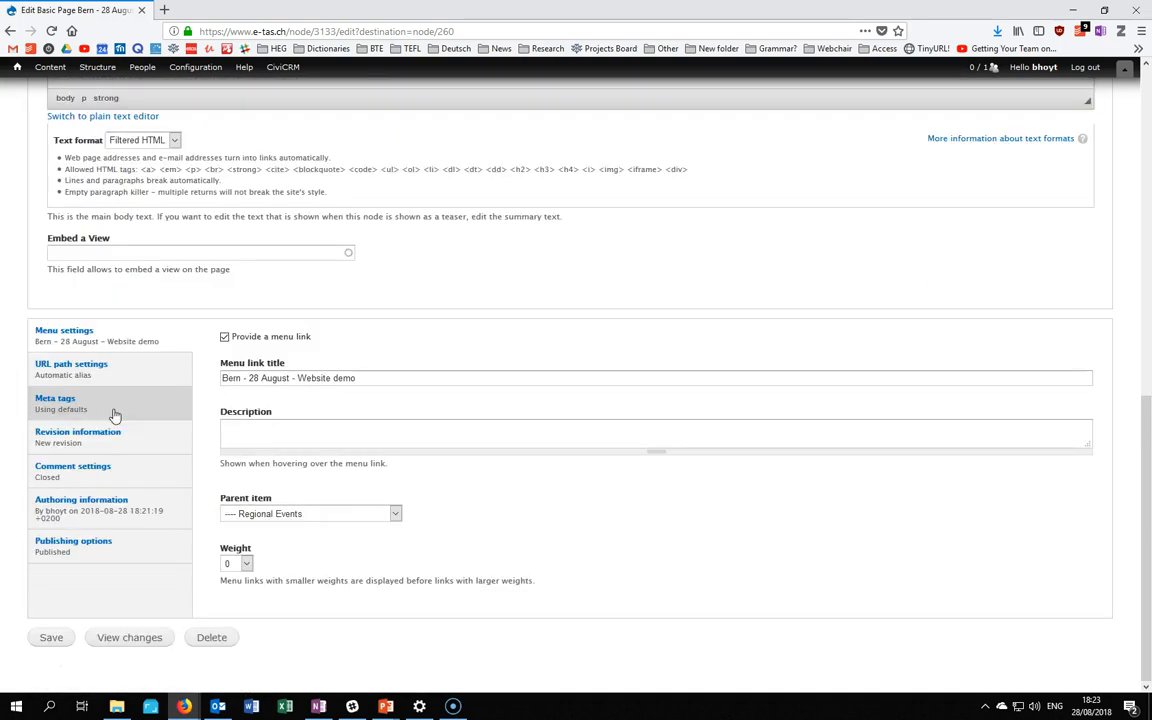
left_click(51, 637)
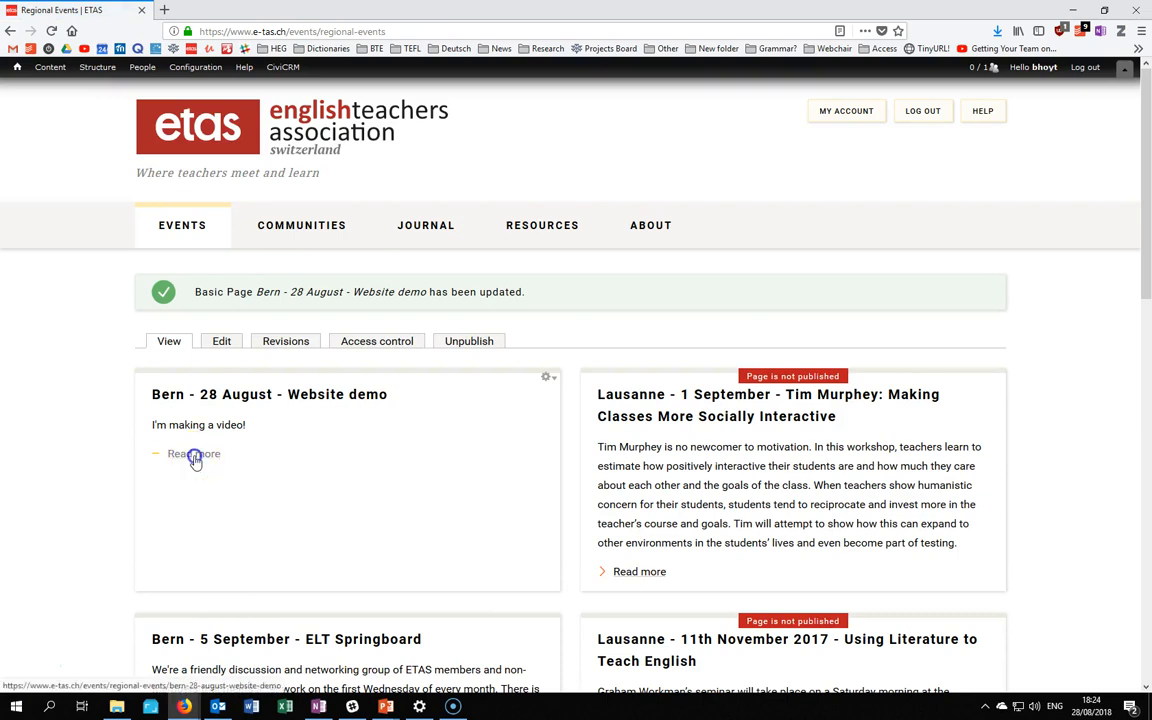
left_click(194, 455)
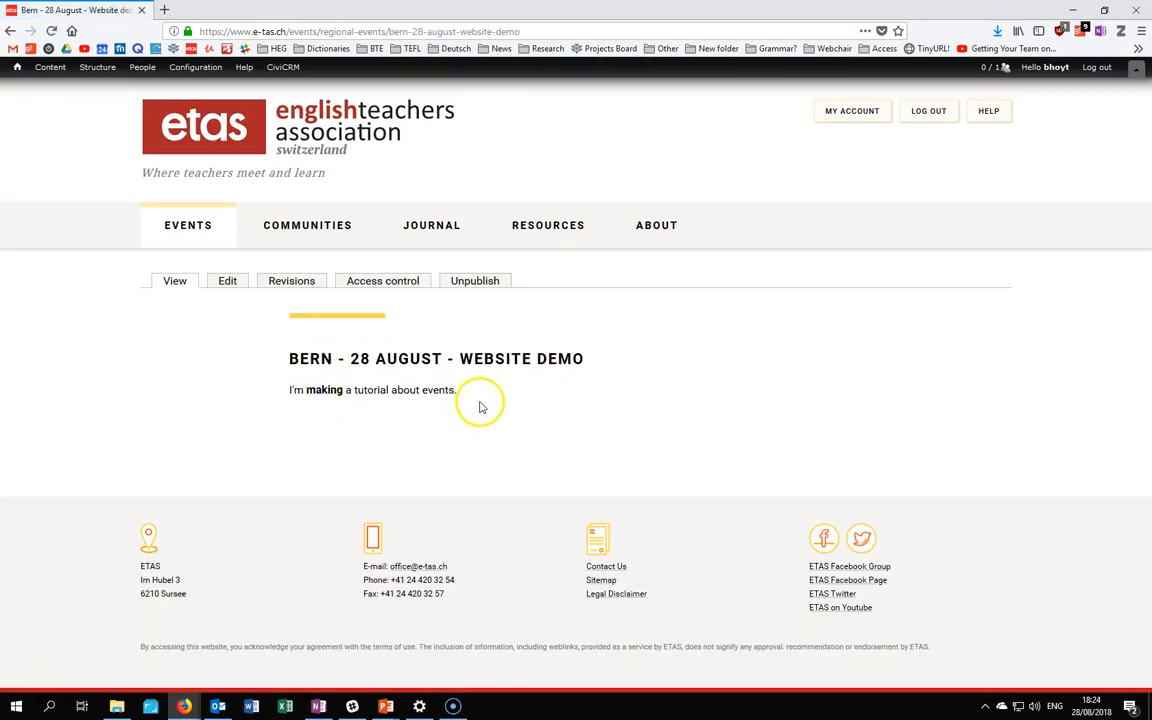